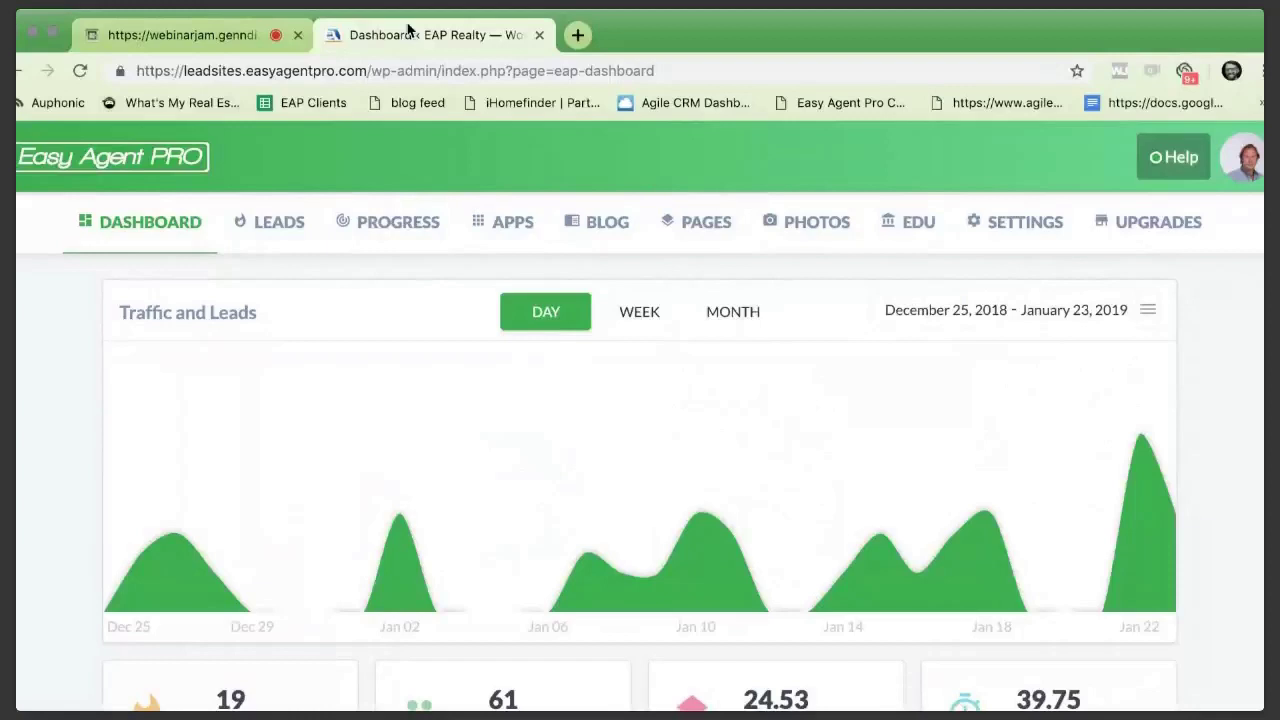
Open the InstaFarm app from the SEO and Content group of the LeadSites apps.
left_click(518, 233)
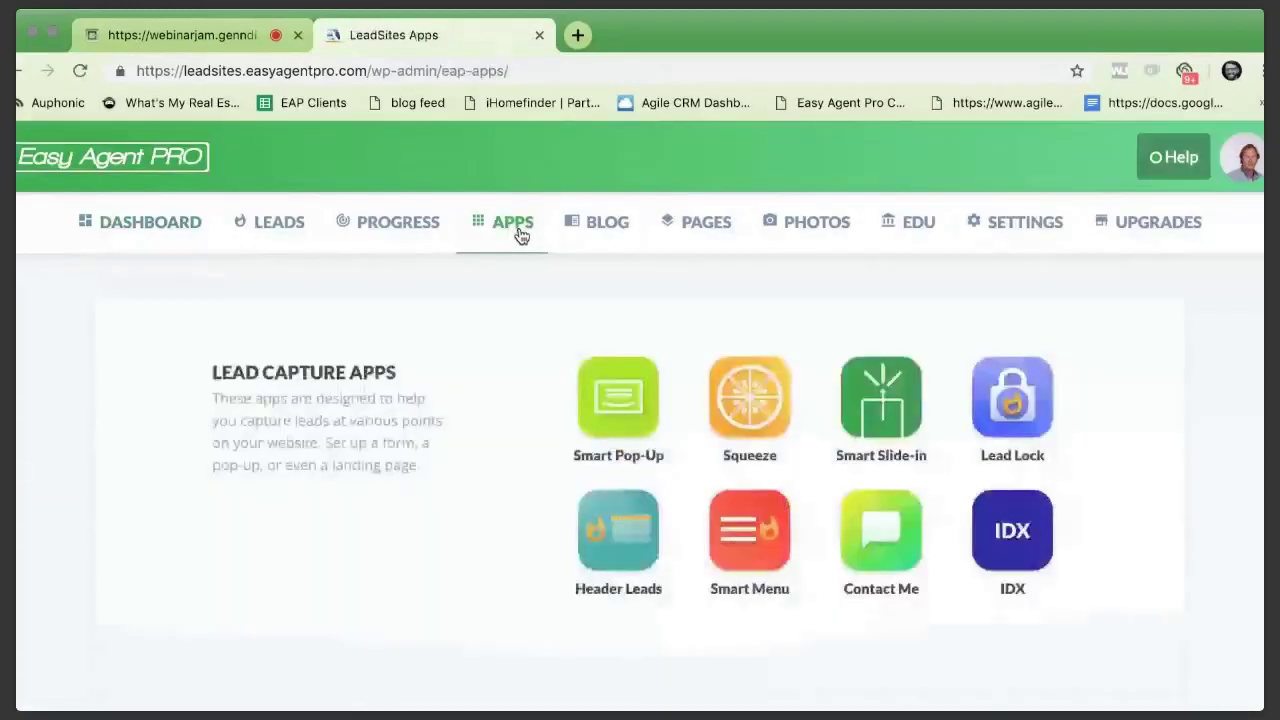
scroll(424, 468, "down", 3)
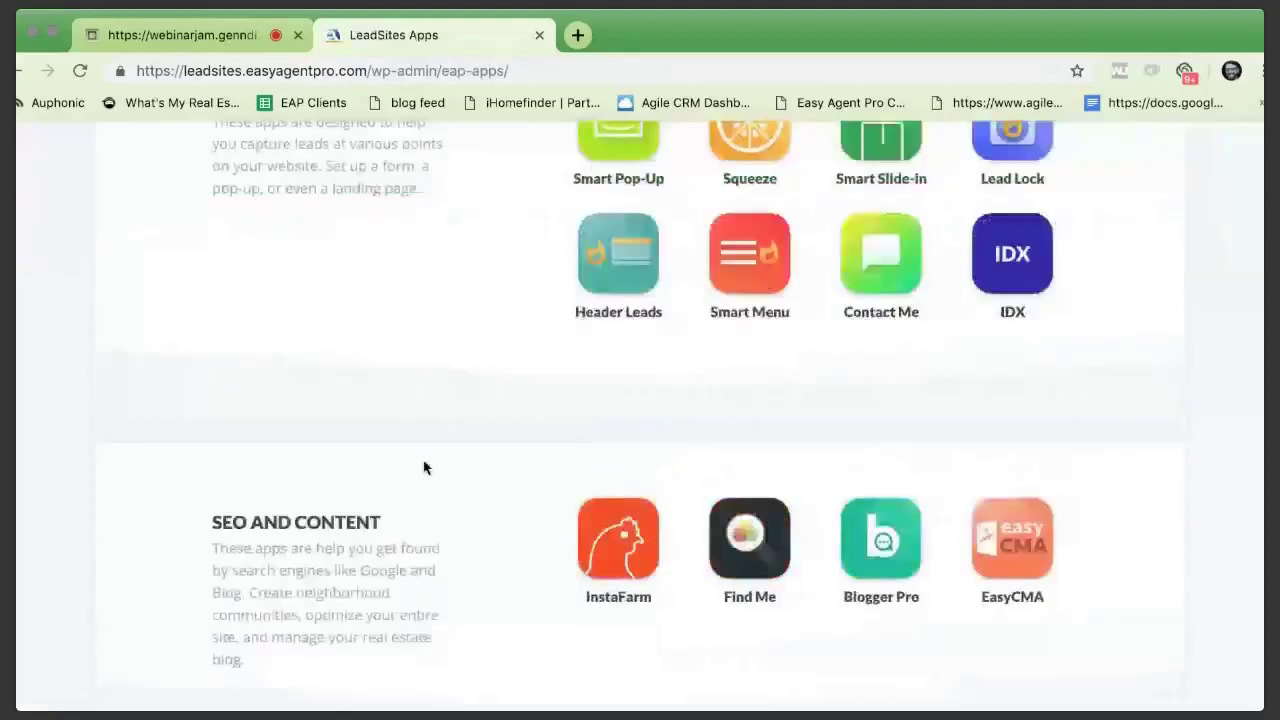
scroll(362, 398, "down", 2)
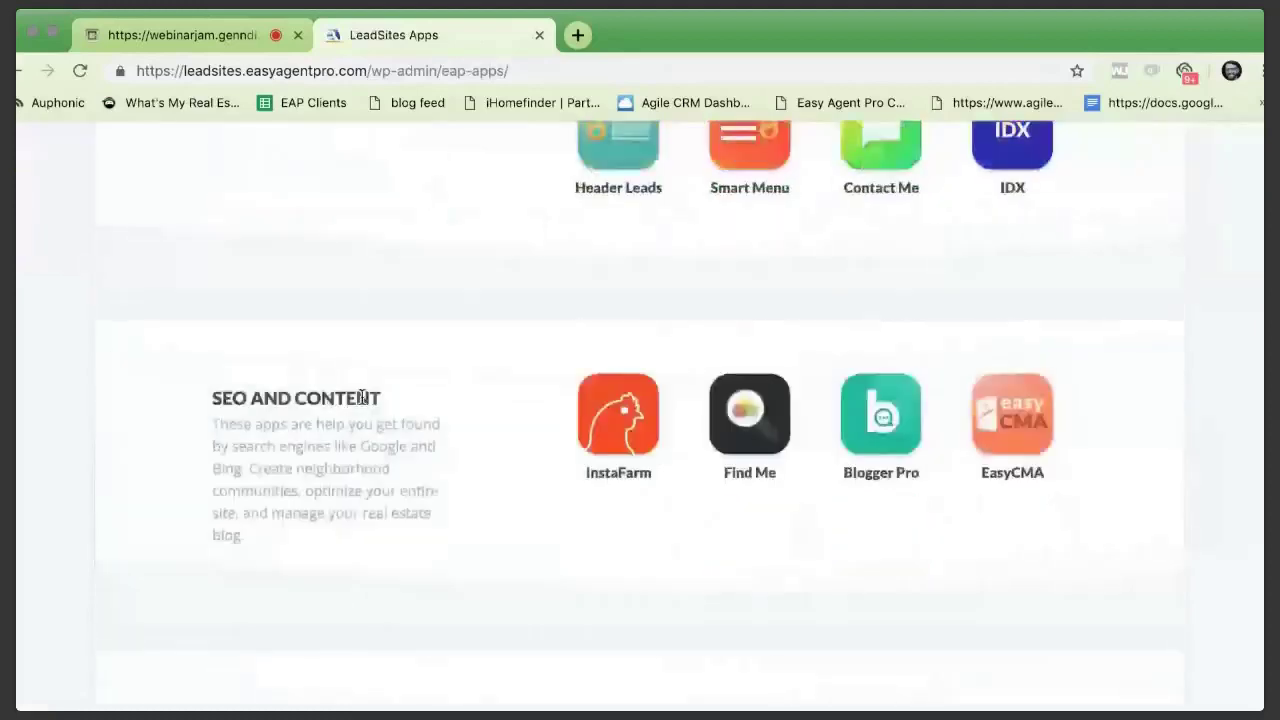
left_click(630, 420)
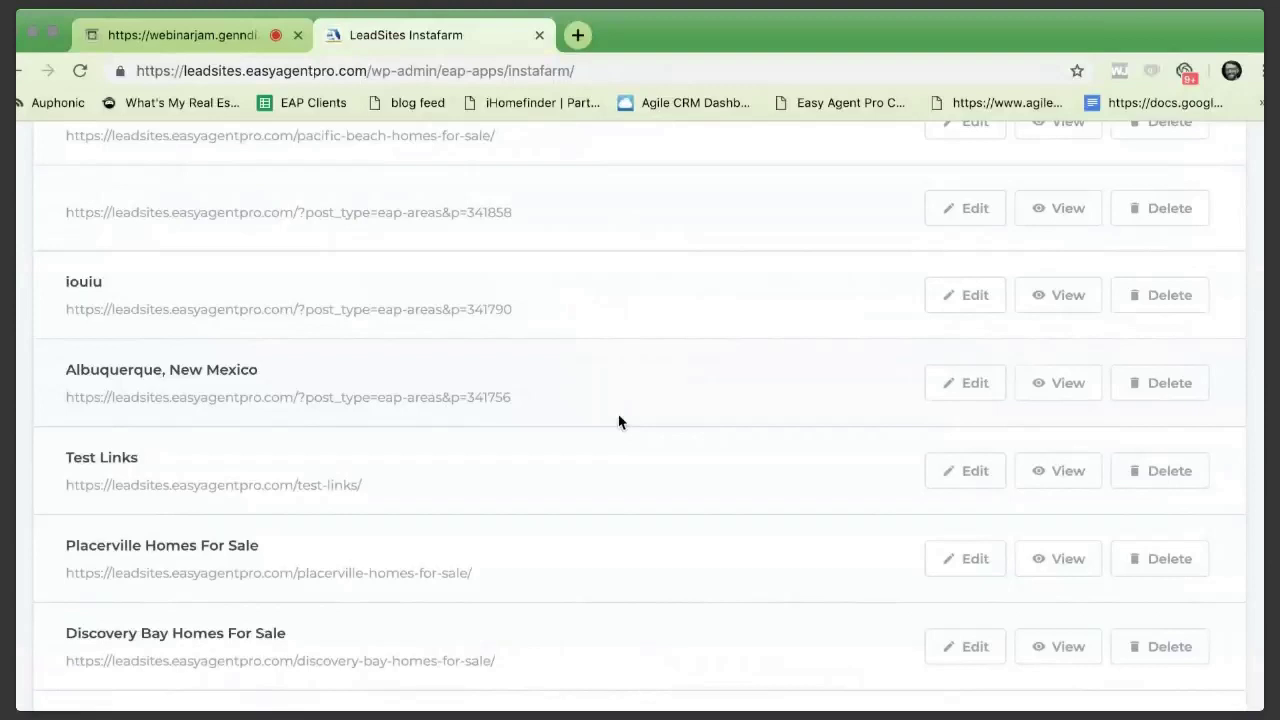
Look through the list of farm pages and open the Albuquerque, New Mexico page for editing.
scroll(618, 424, "up", 1)
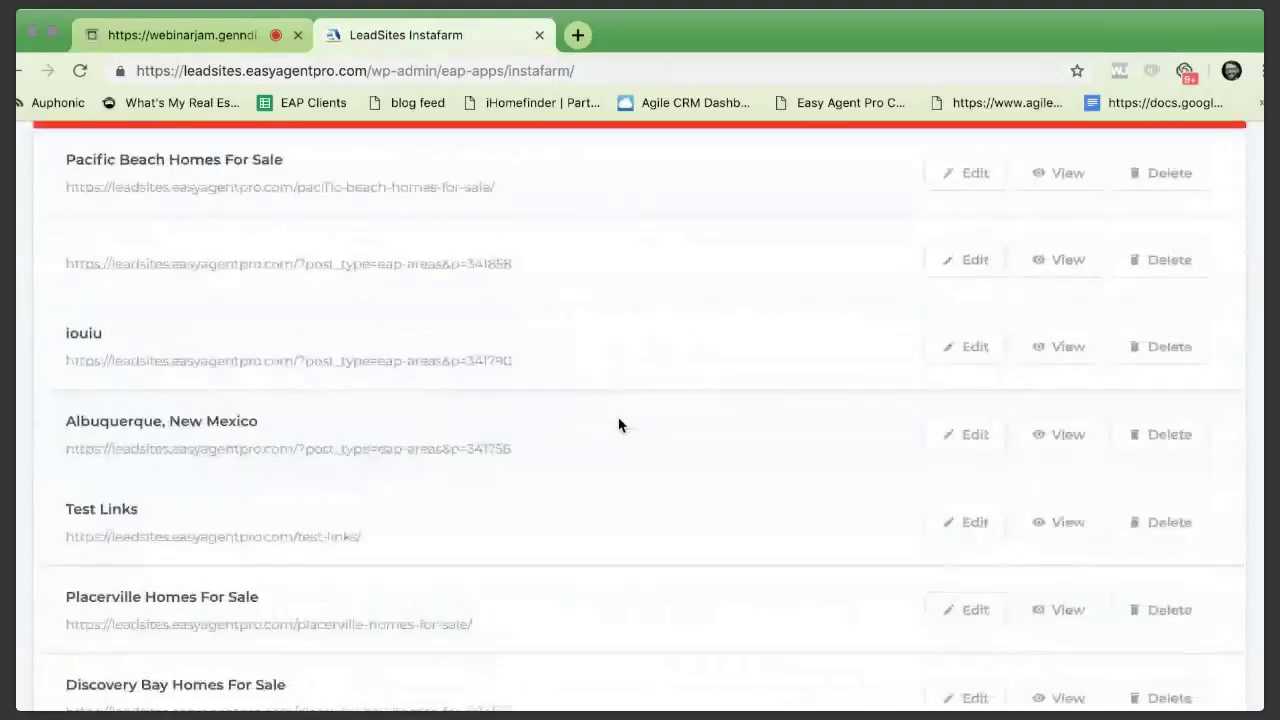
scroll(618, 424, "up", 4)
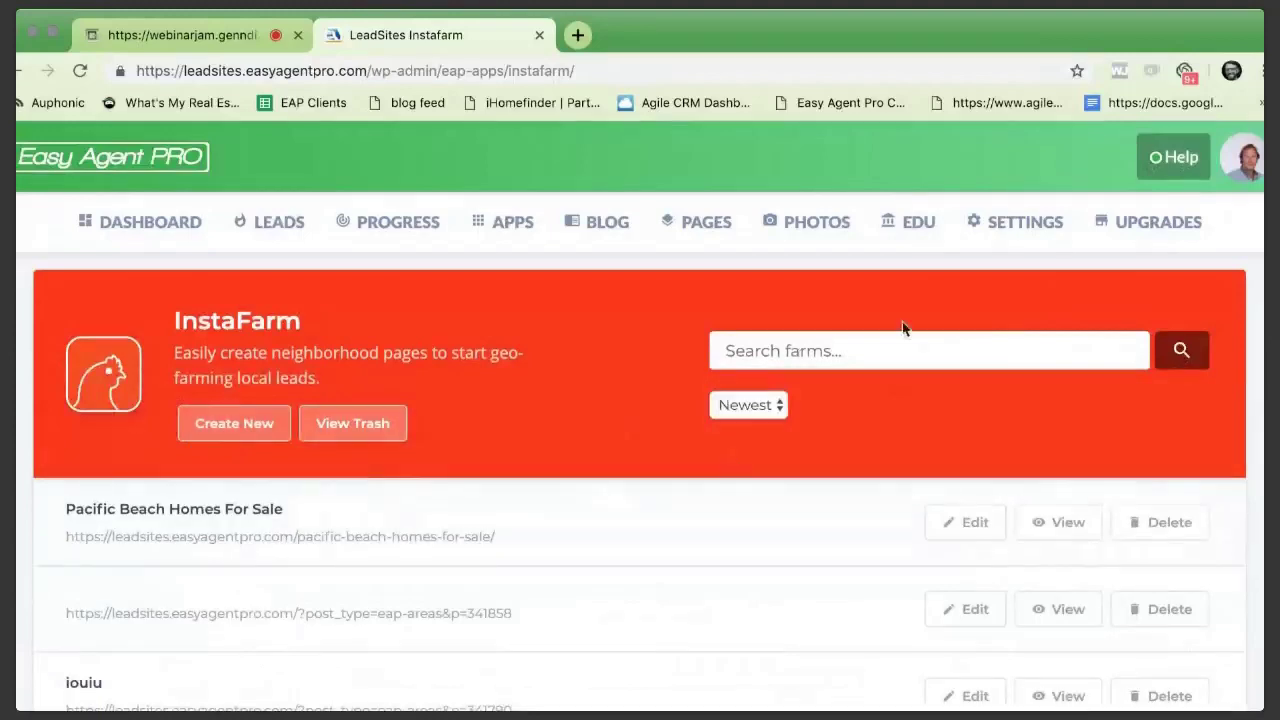
scroll(708, 573, "down", 5)
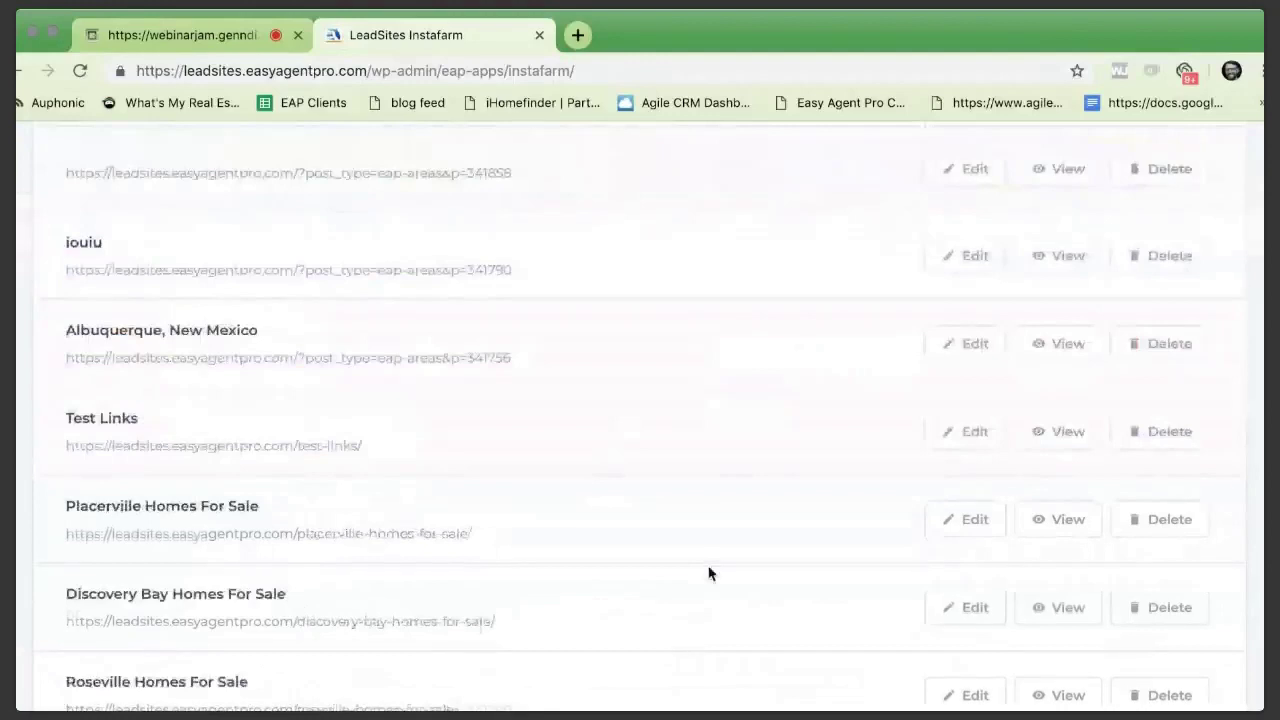
scroll(780, 405, "up", 5)
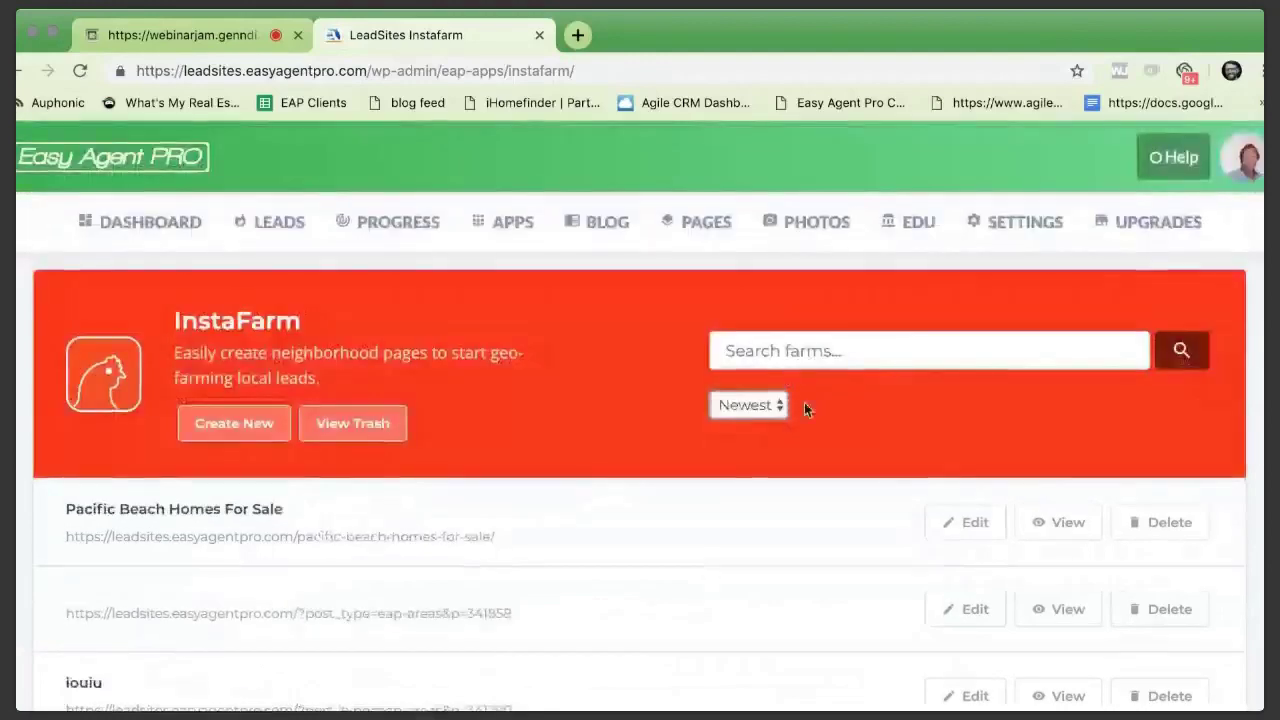
scroll(526, 486, "down", 1)
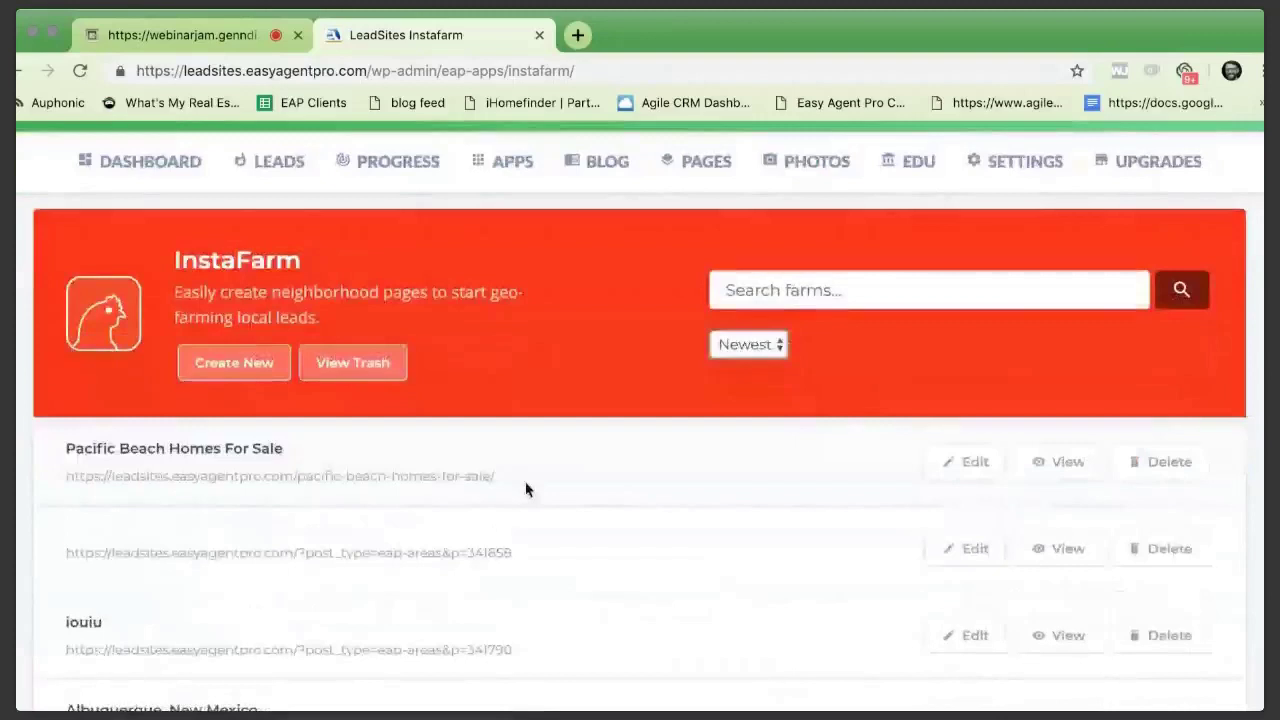
scroll(527, 489, "down", 2)
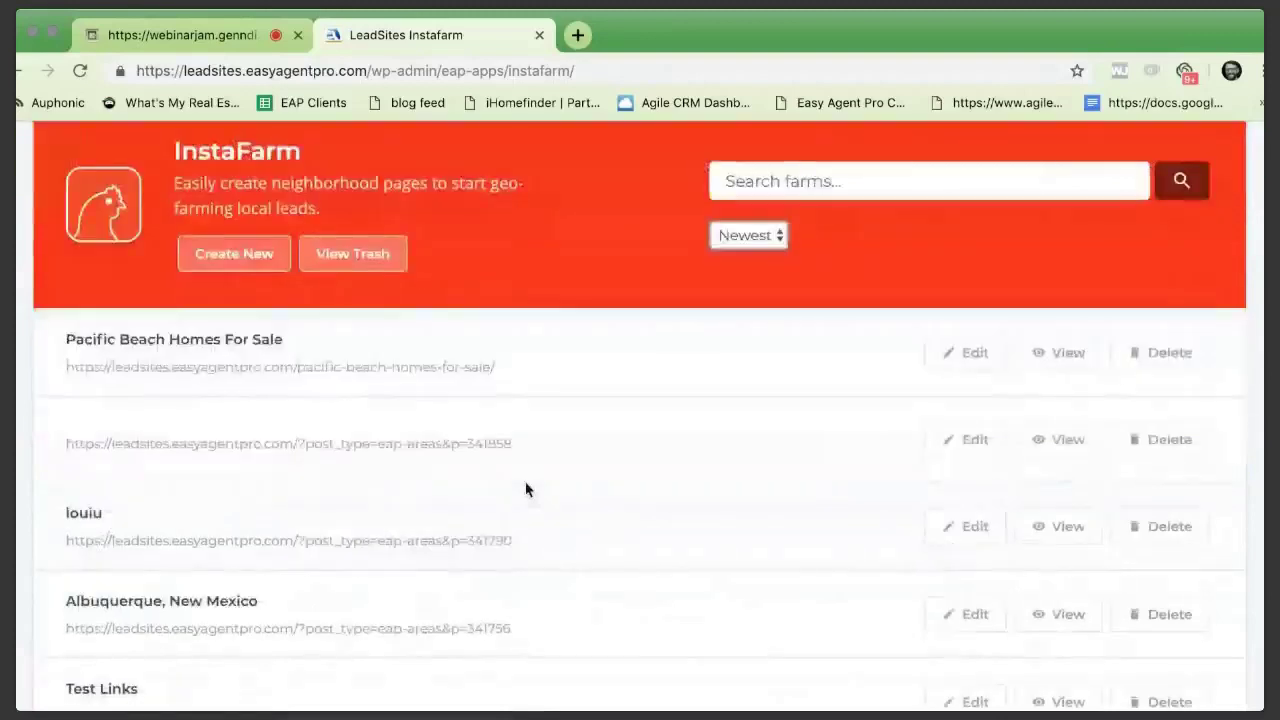
scroll(526, 489, "down", 3)
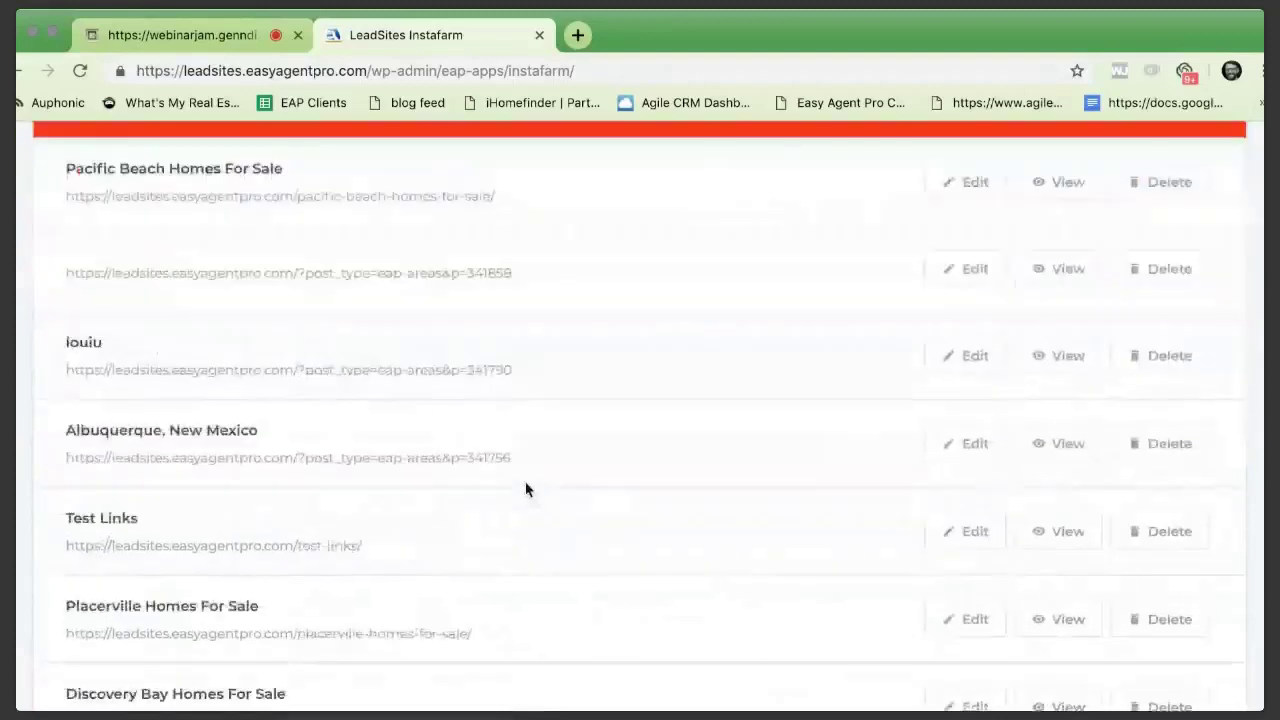
left_click(208, 428)
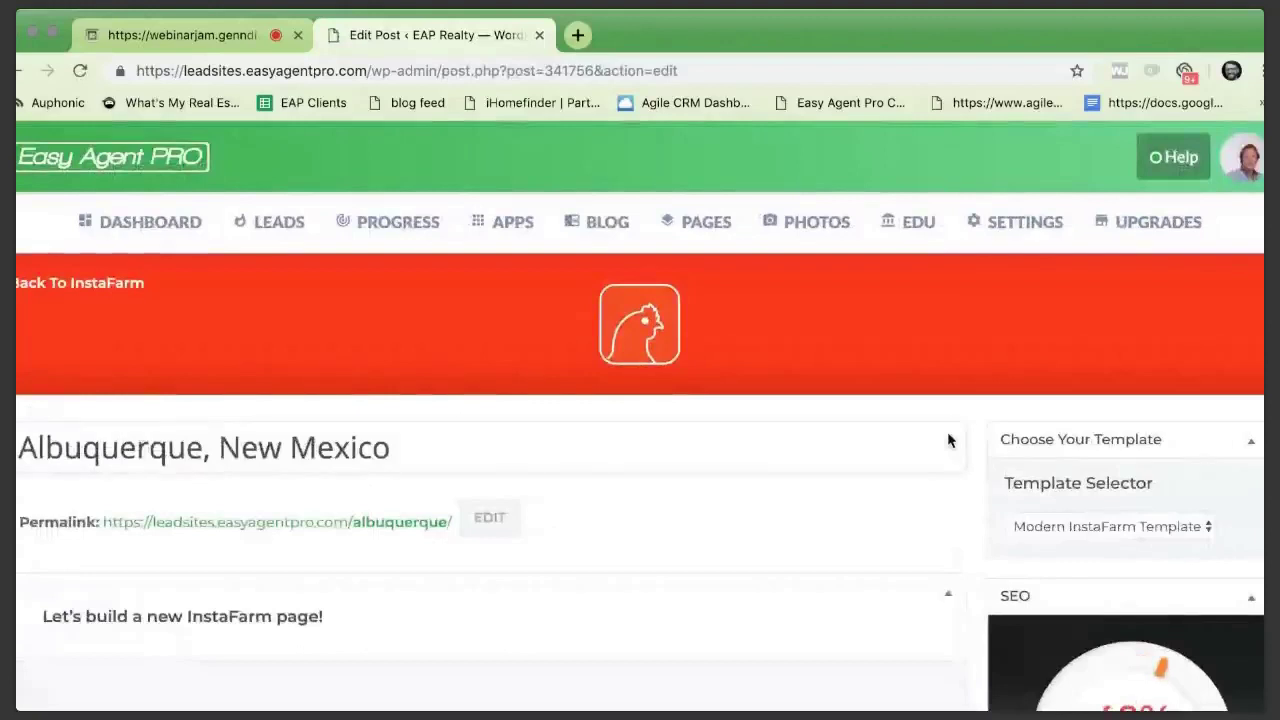
Look over the Albuquerque page's content and switch its template to Classic InstaFarm Template.
scroll(532, 471, "down", 4)
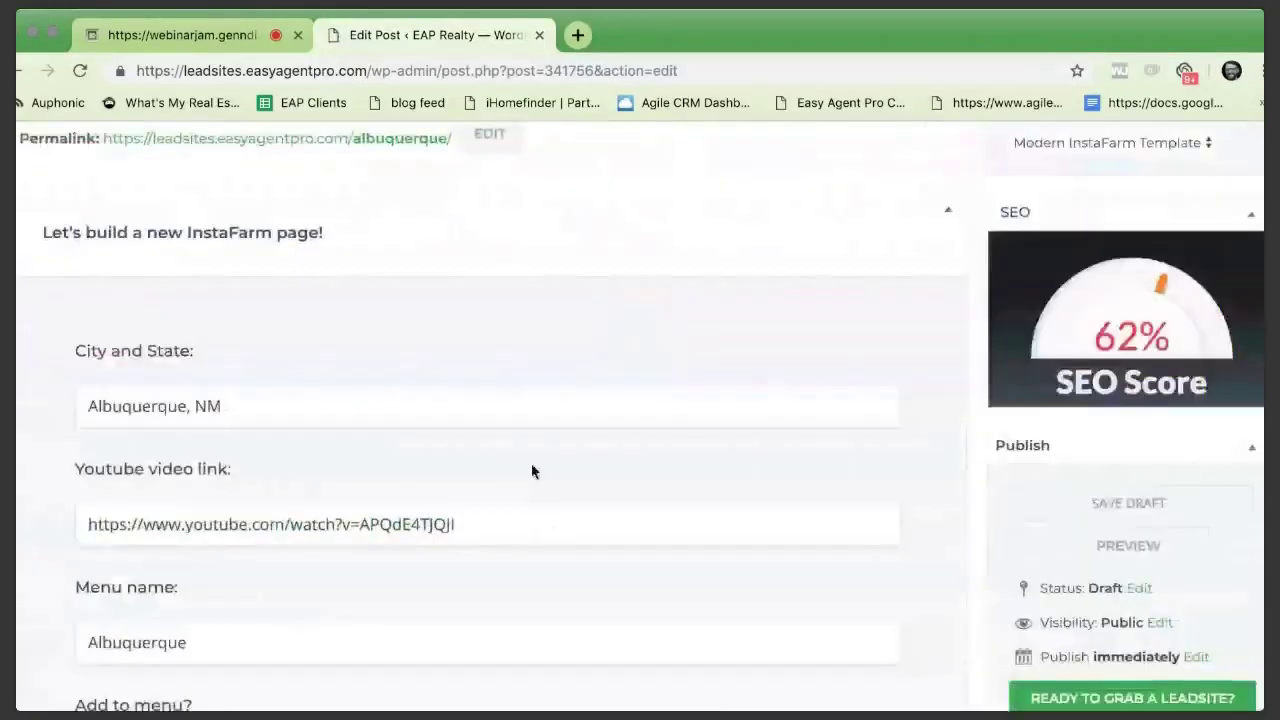
scroll(426, 533, "down", 8)
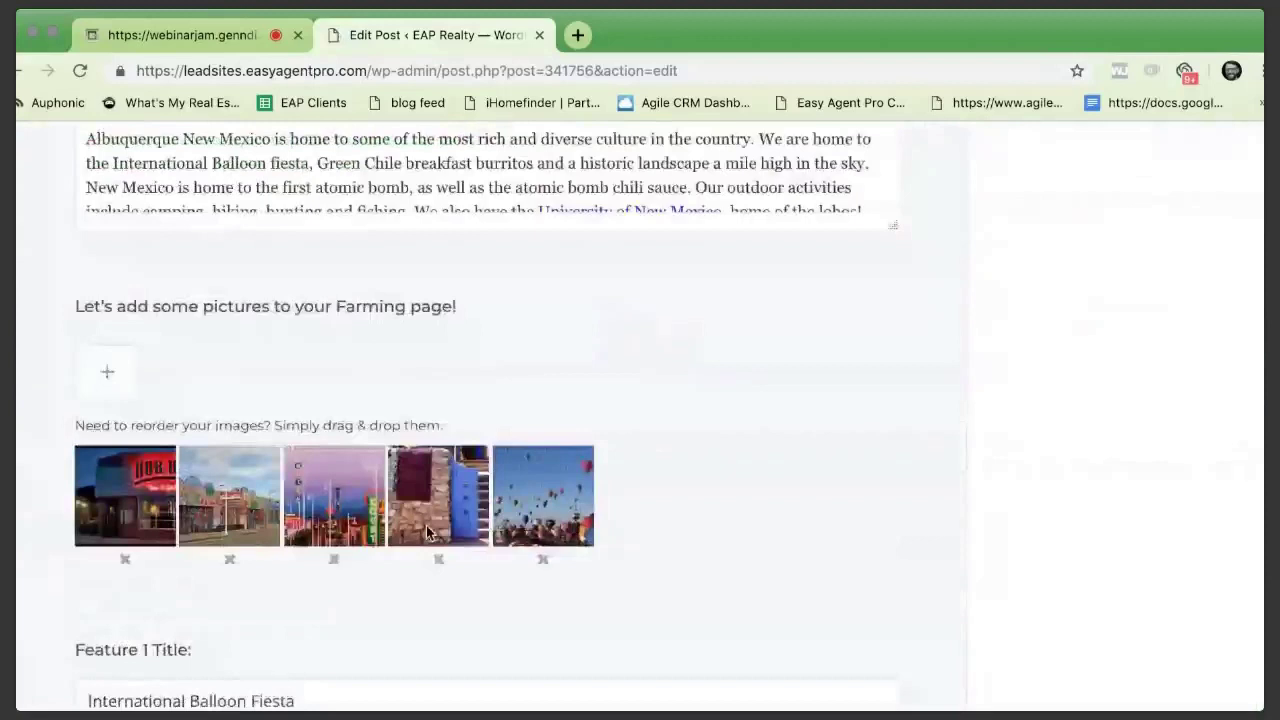
scroll(427, 533, "up", 12)
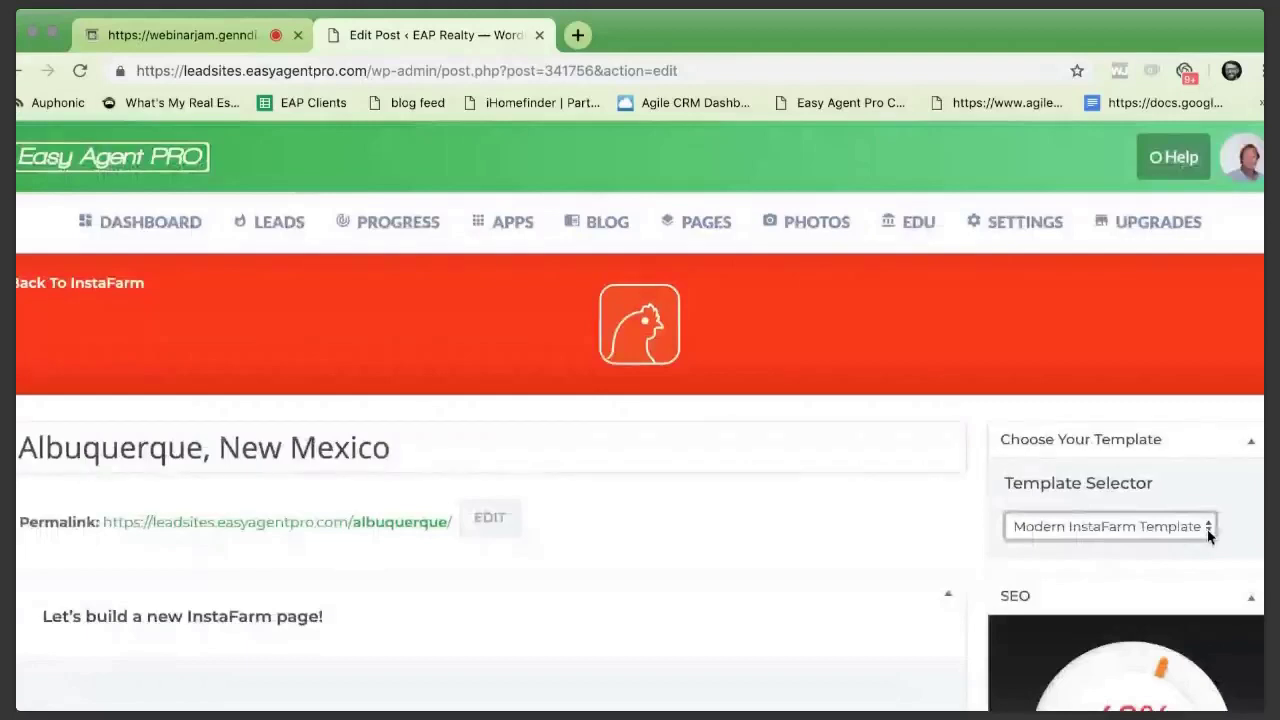
left_click(1150, 512)
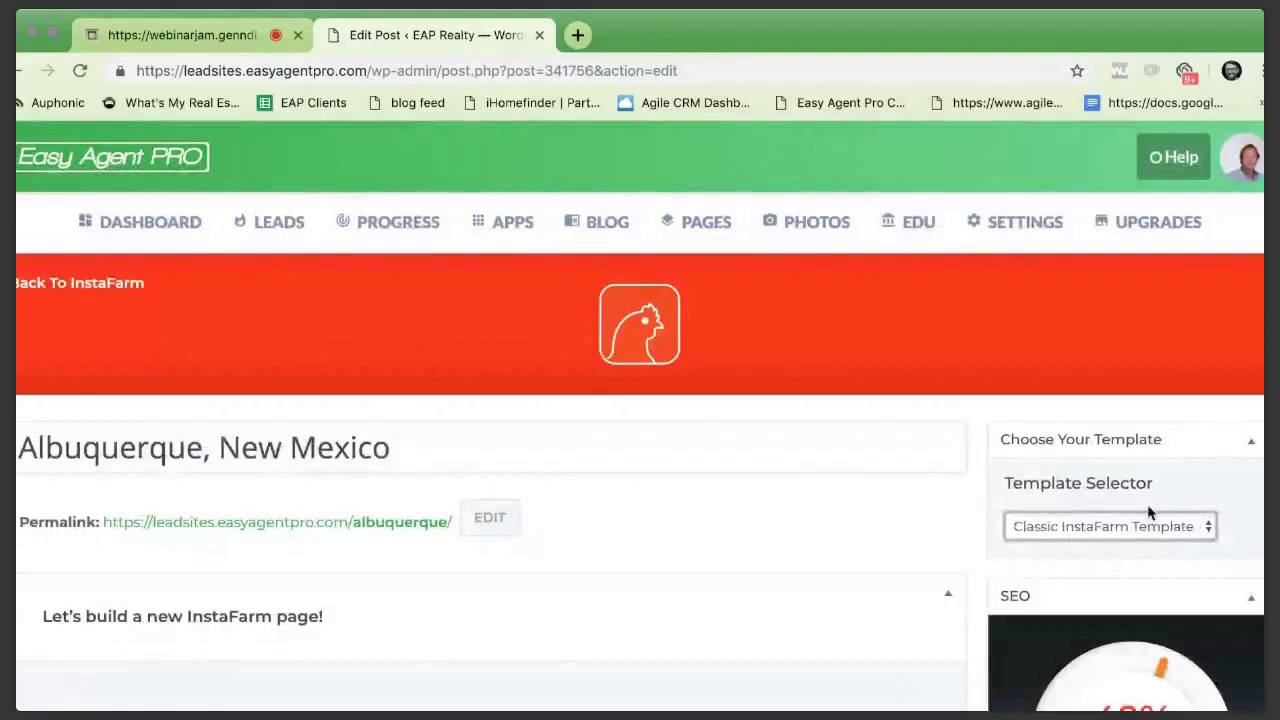
Examine the page's SEO score, location, video, menu and community fields, and toggle the description editor's extra formatting row off and on.
scroll(1147, 504, "down", 3)
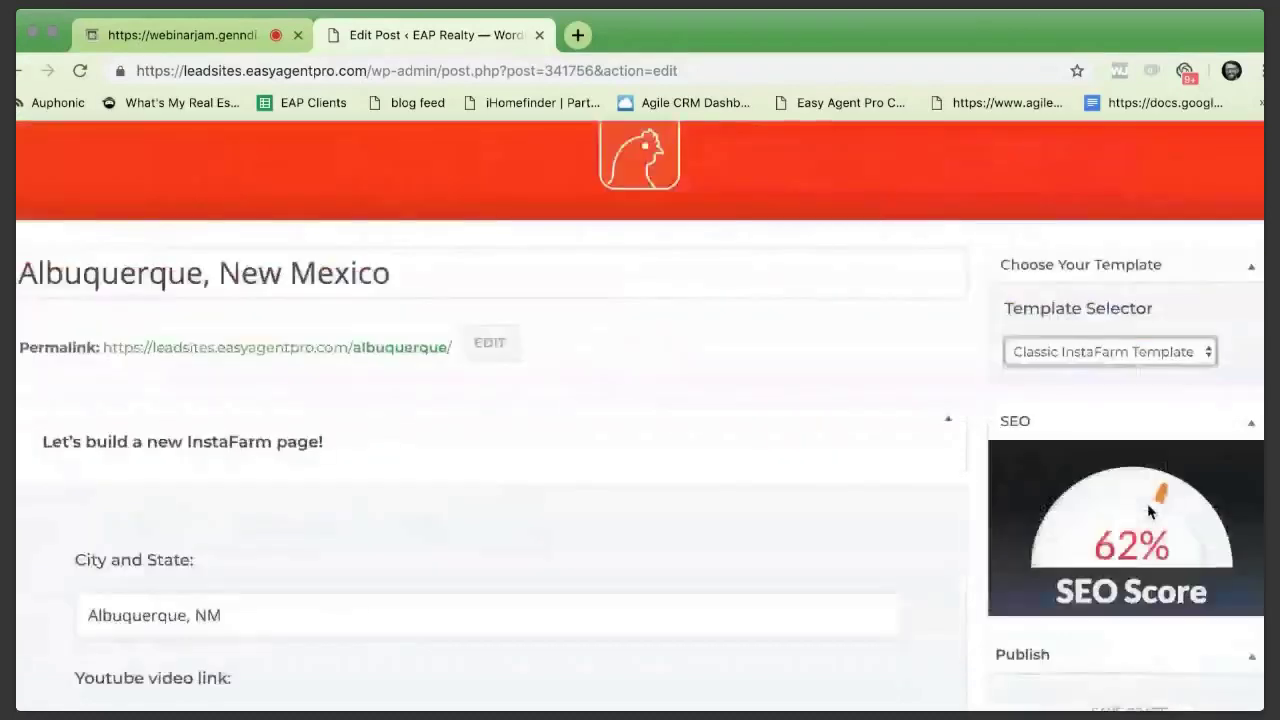
scroll(1148, 512, "down", 1)
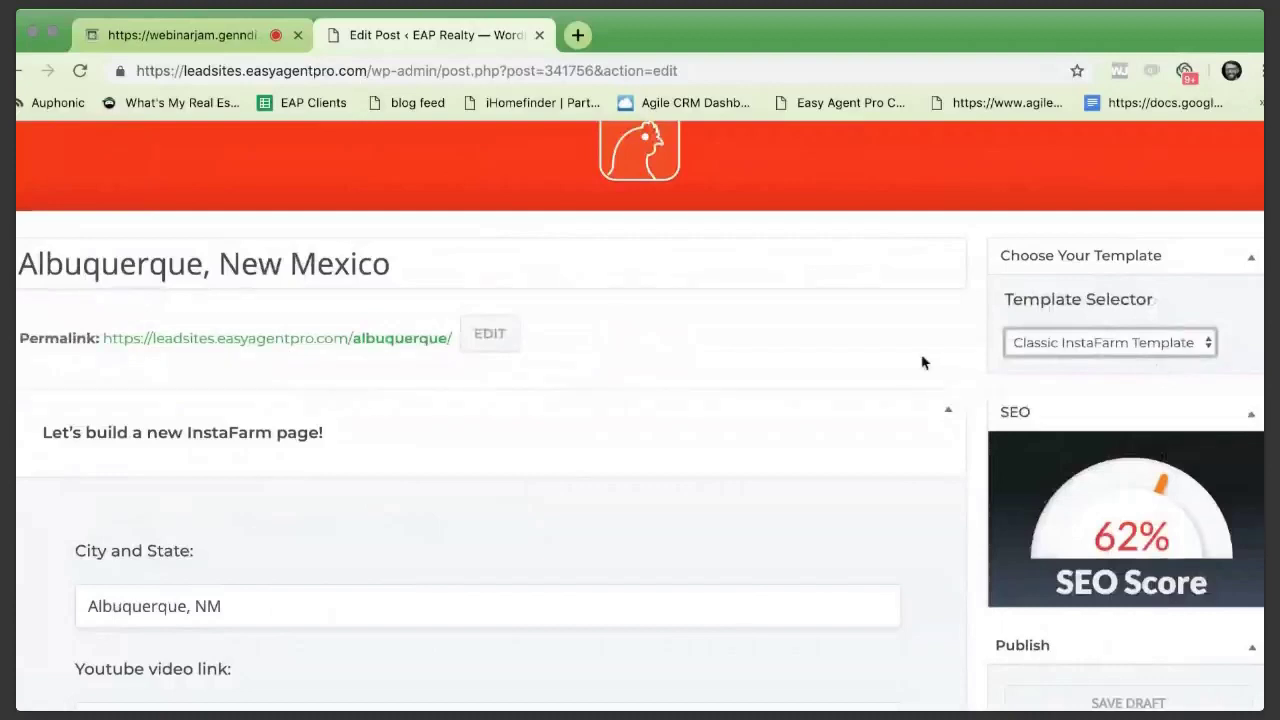
scroll(922, 362, "down", 2)
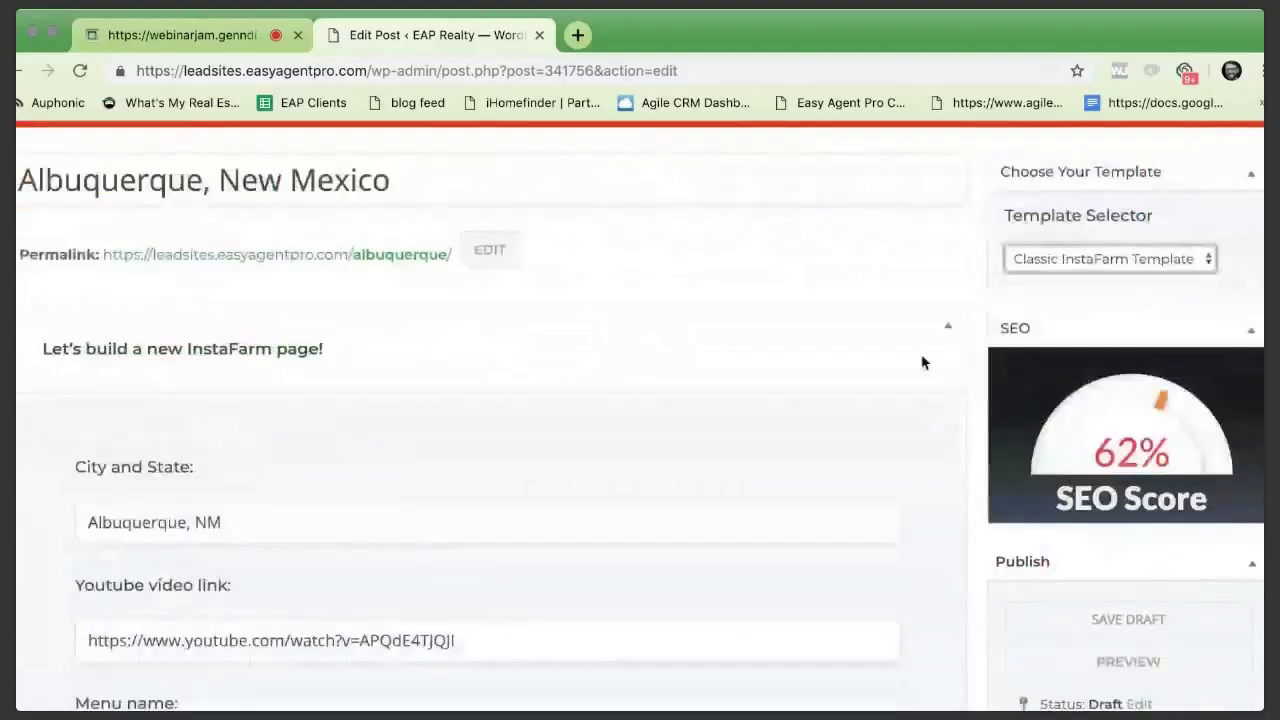
scroll(922, 362, "down", 1)
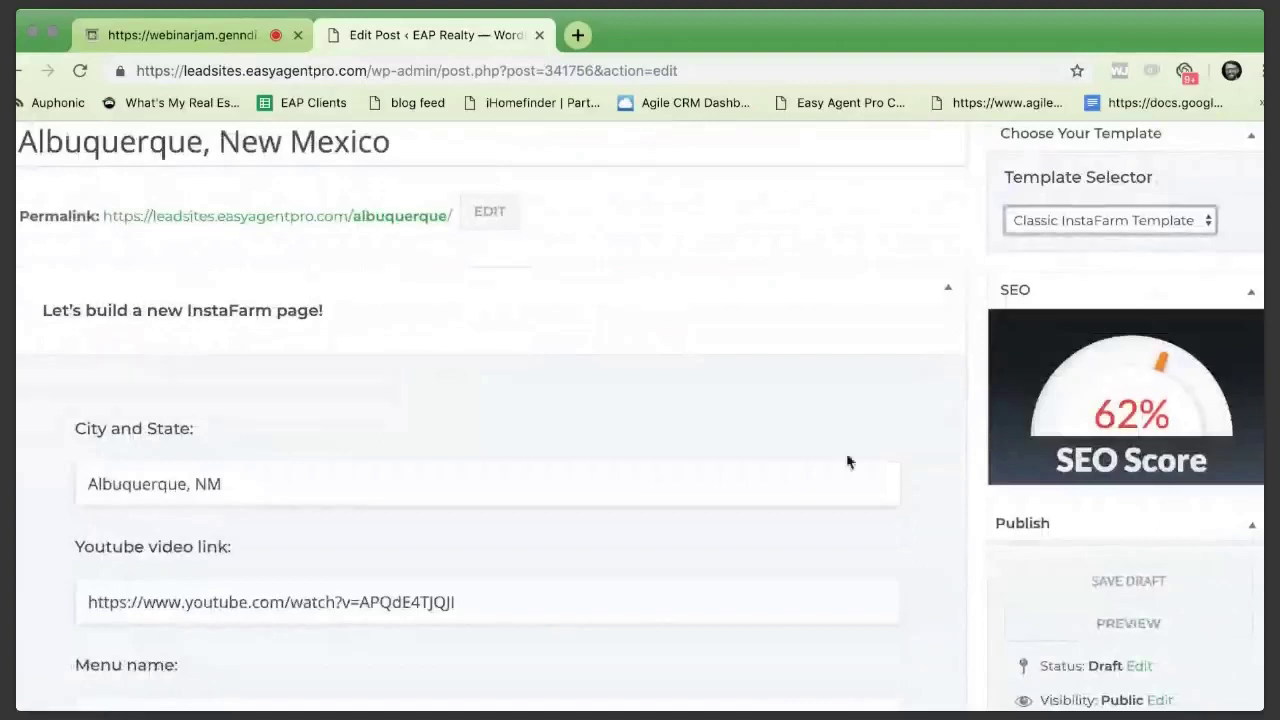
scroll(847, 462, "down", 3)
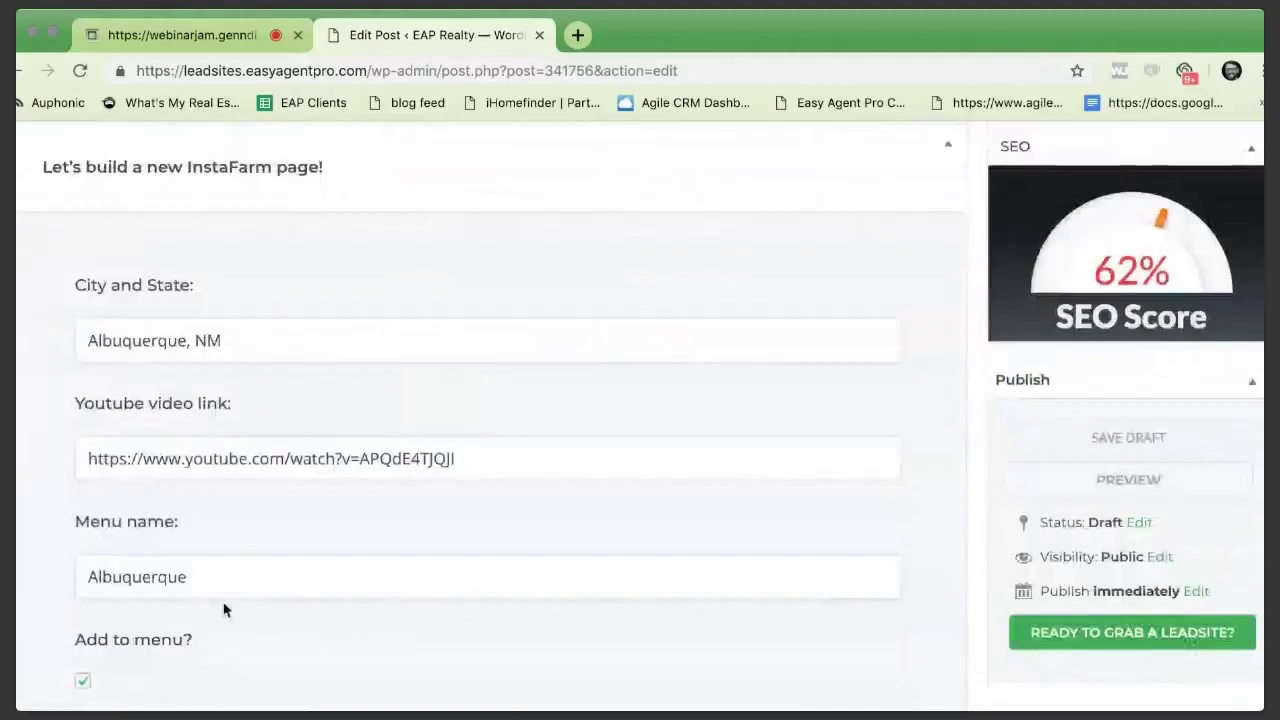
scroll(160, 565, "down", 3)
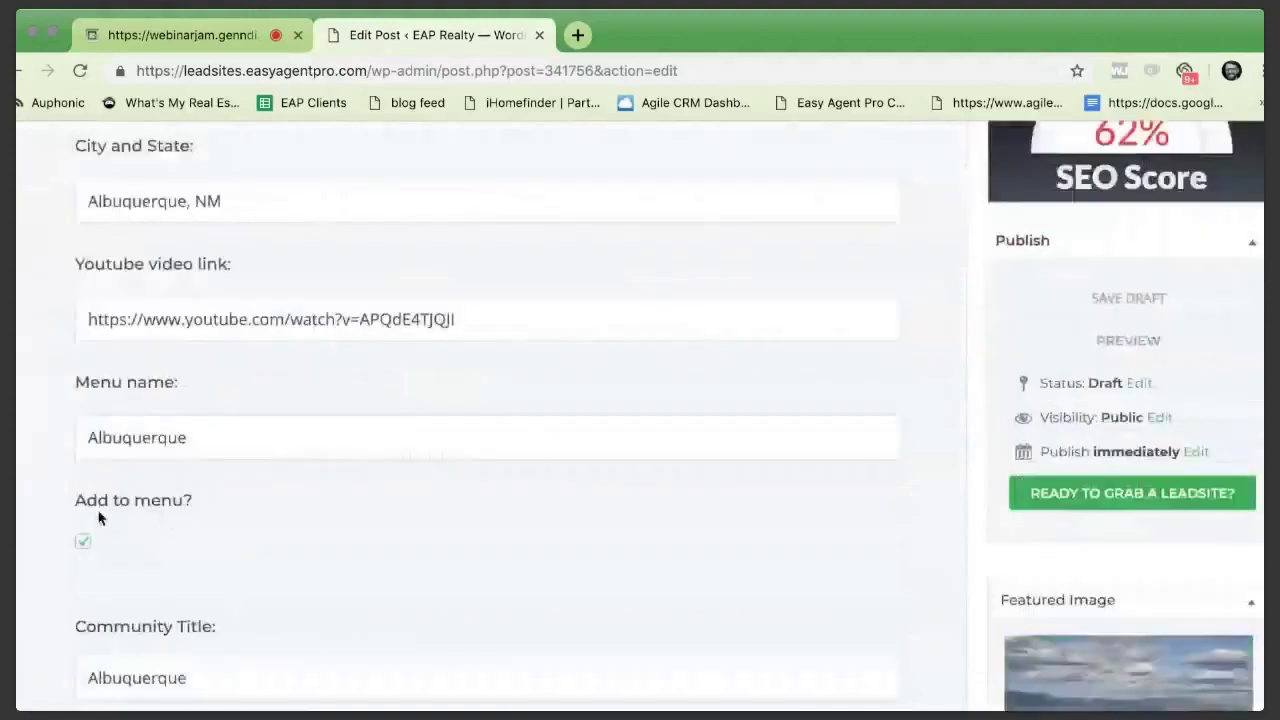
scroll(120, 510, "down", 3)
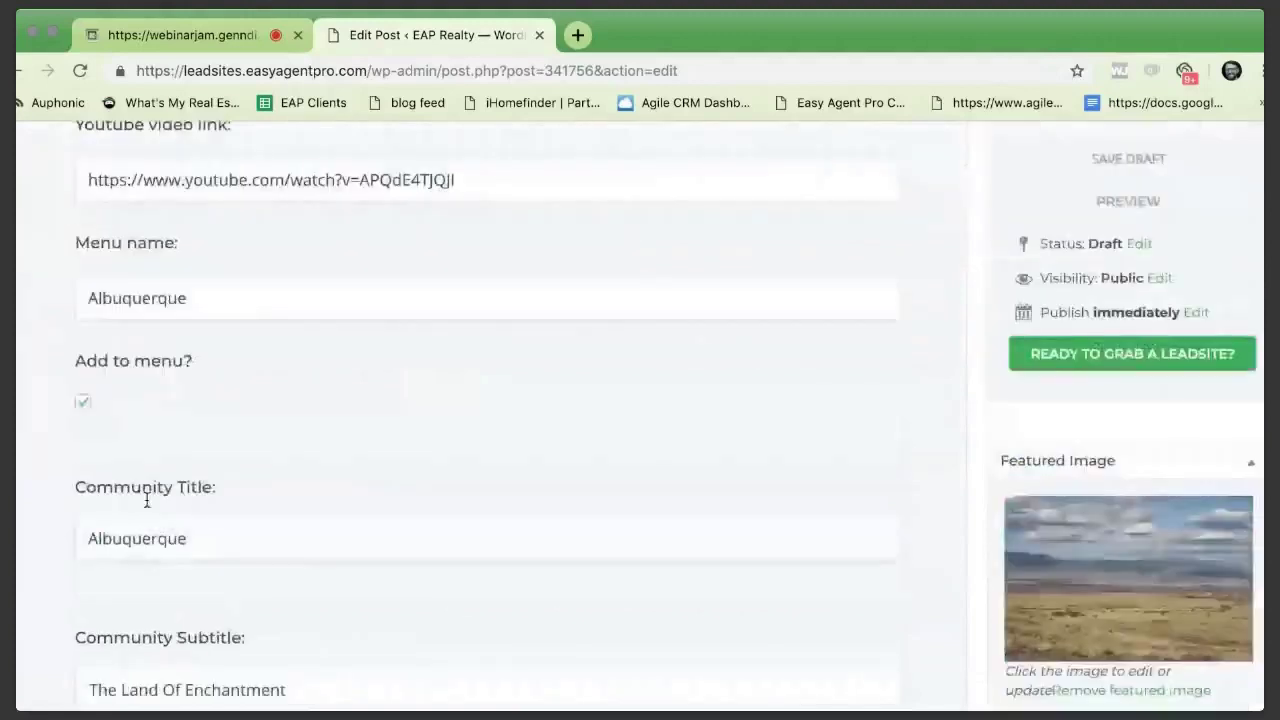
scroll(146, 500, "down", 10)
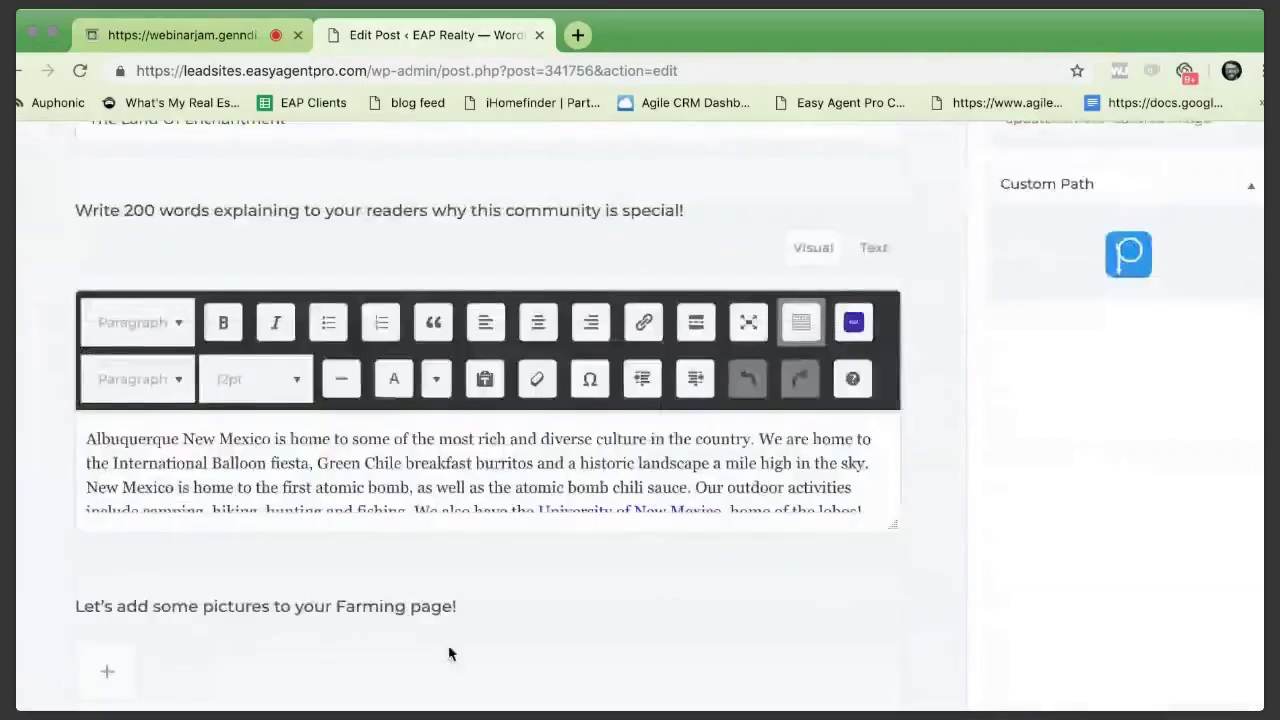
left_click(801, 333)
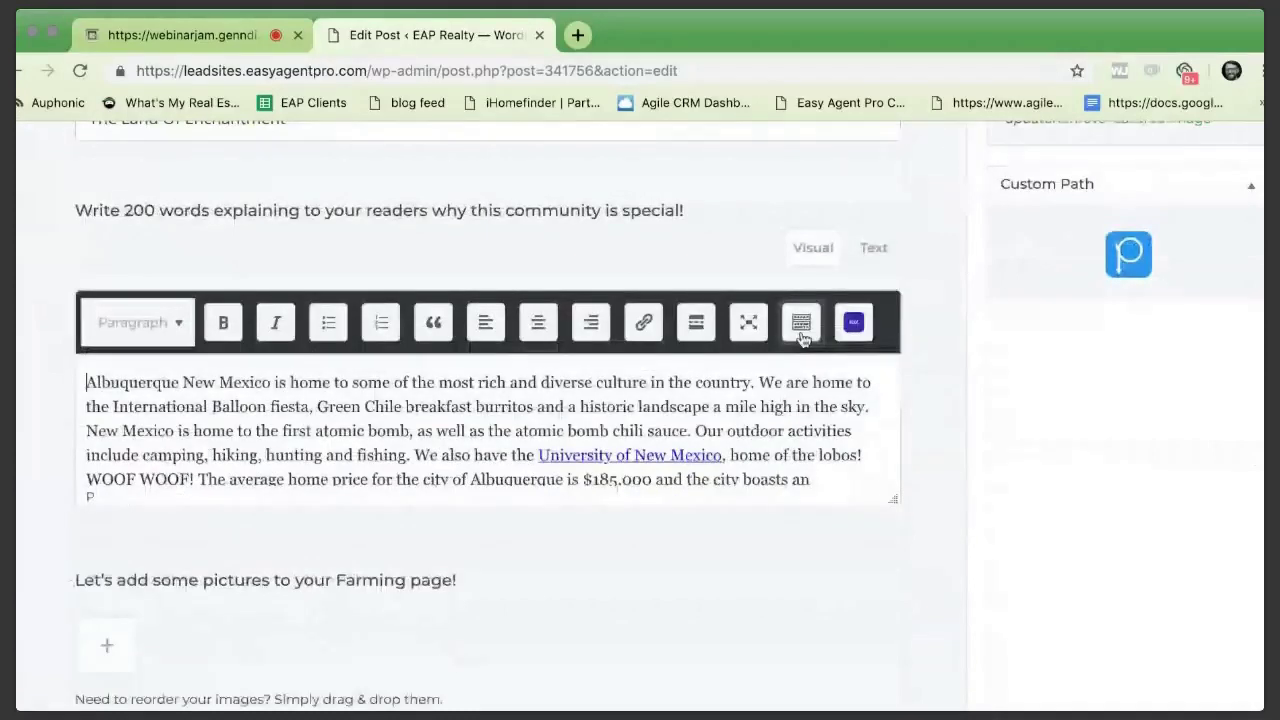
left_click(801, 333)
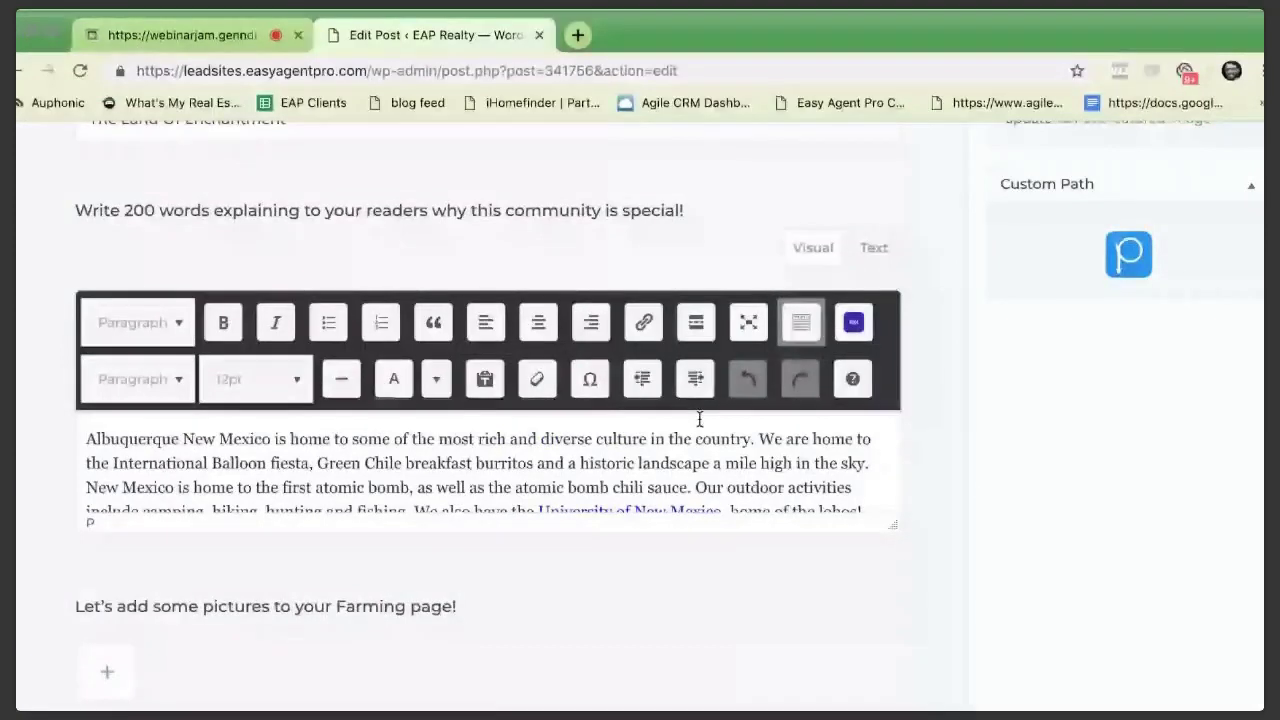
Start adding a picture to the farming page and bring up the Pixabay stock images as the upload source.
scroll(169, 336, "down", 2)
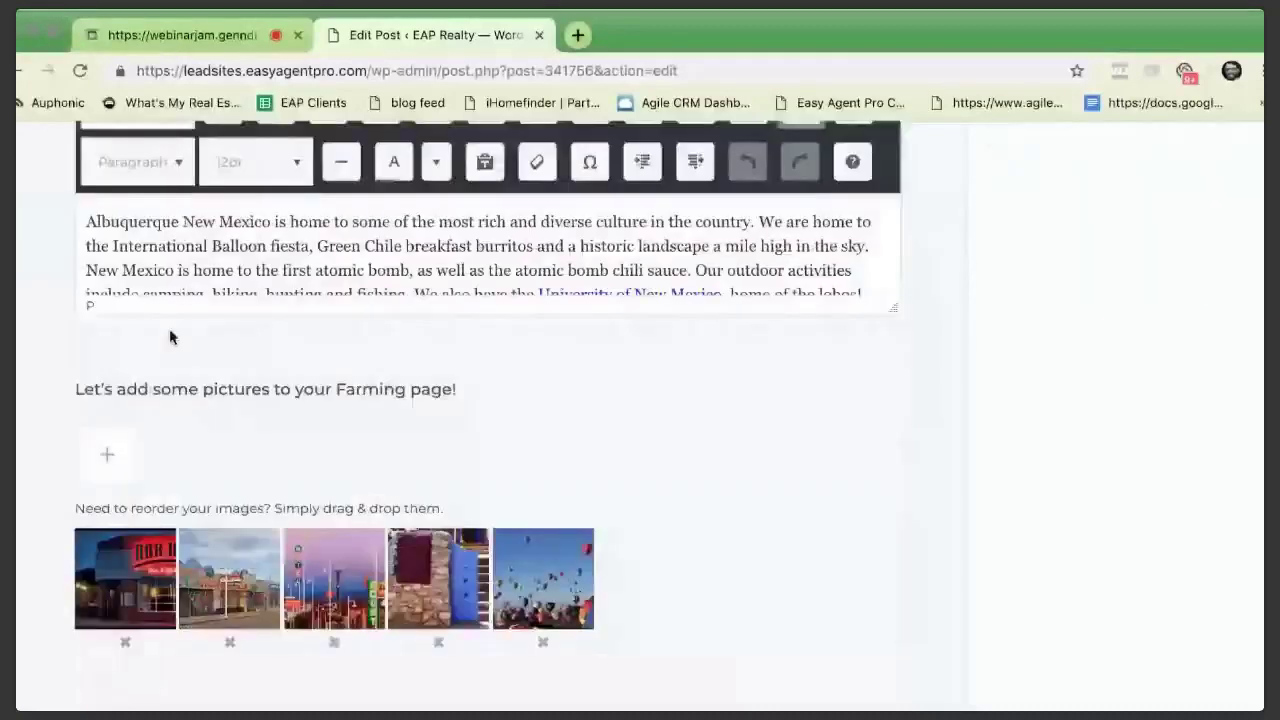
left_click(108, 430)
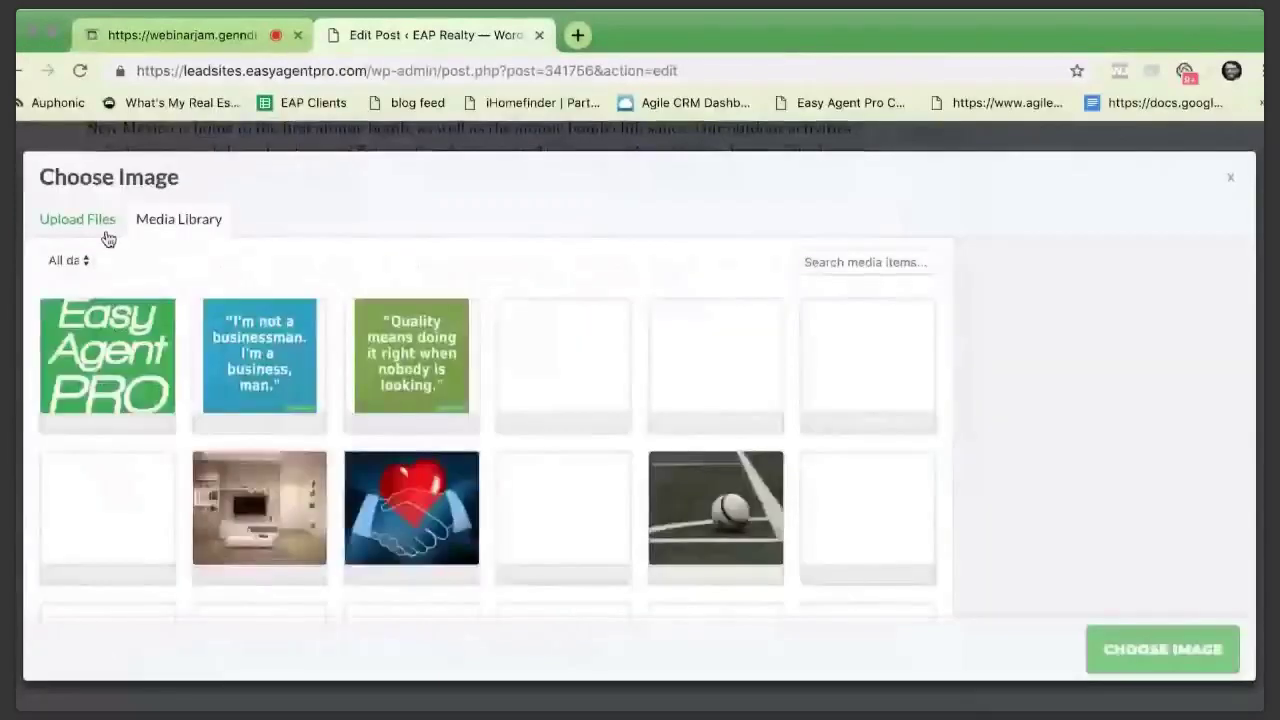
left_click(100, 225)
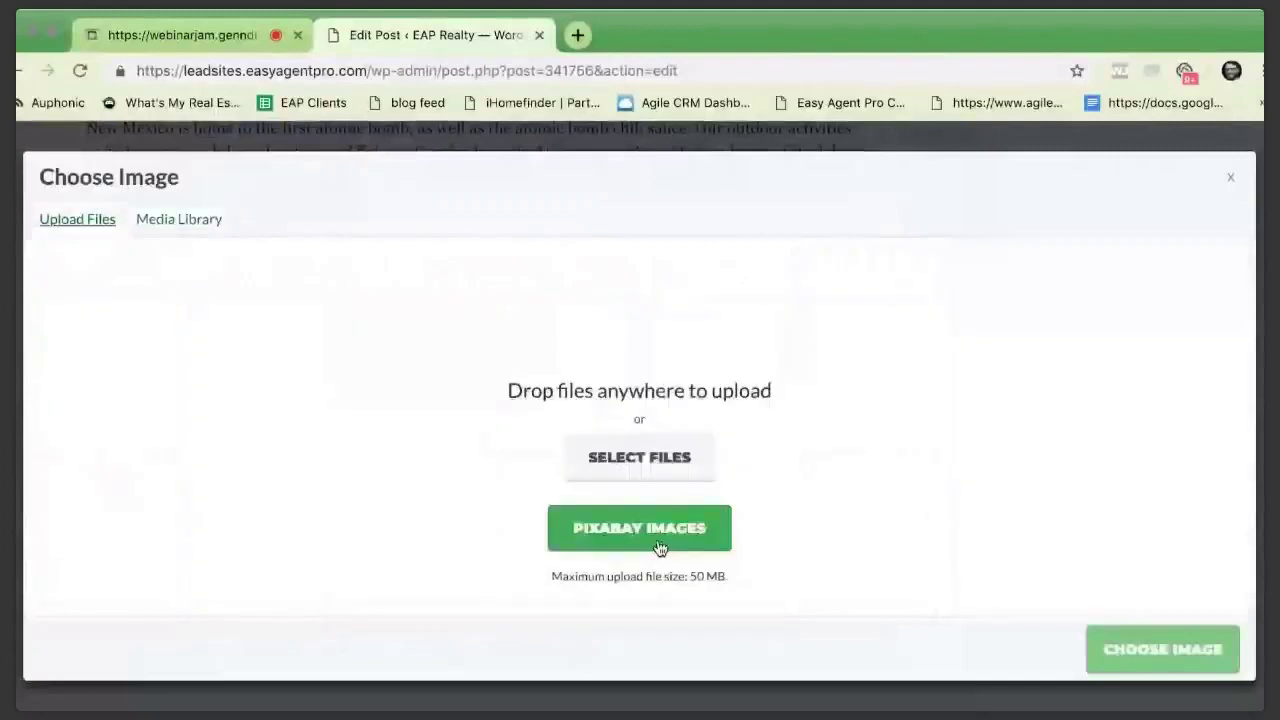
left_click(659, 547)
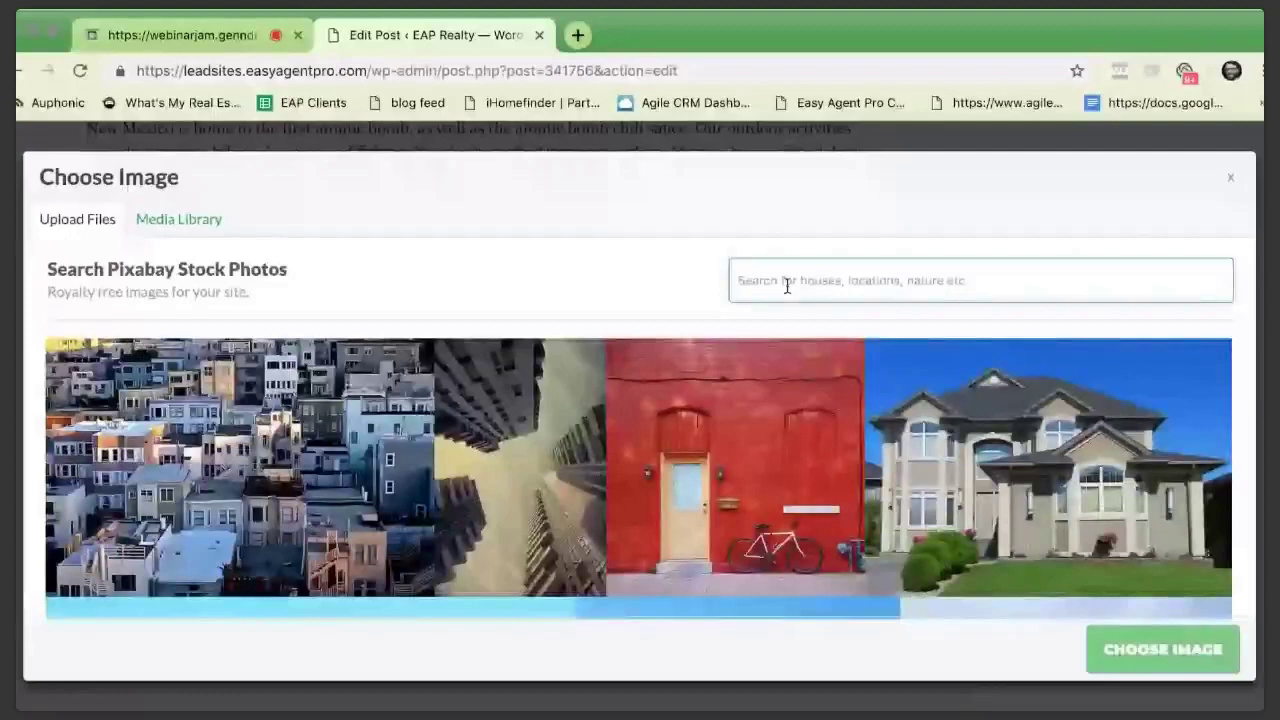
Search the Pixabay stock photos for "New Mexico" and browse the resulting images.
left_click(787, 286)
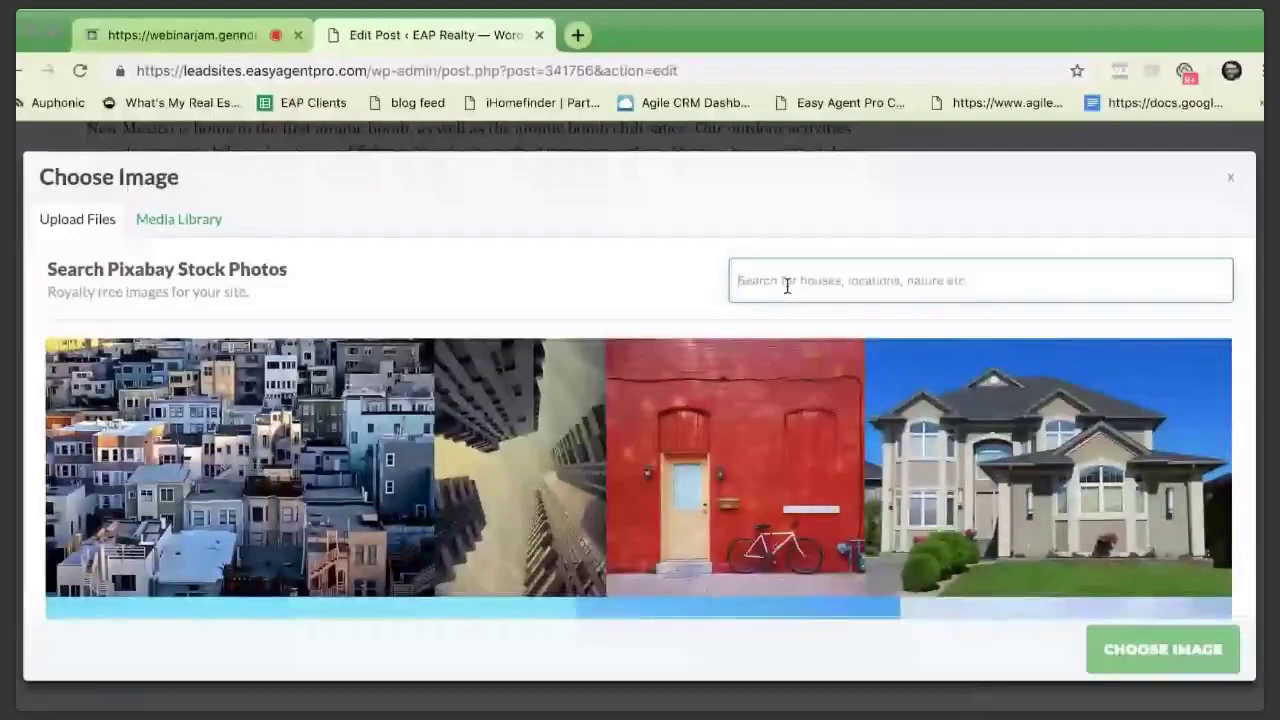
type("NEW M")
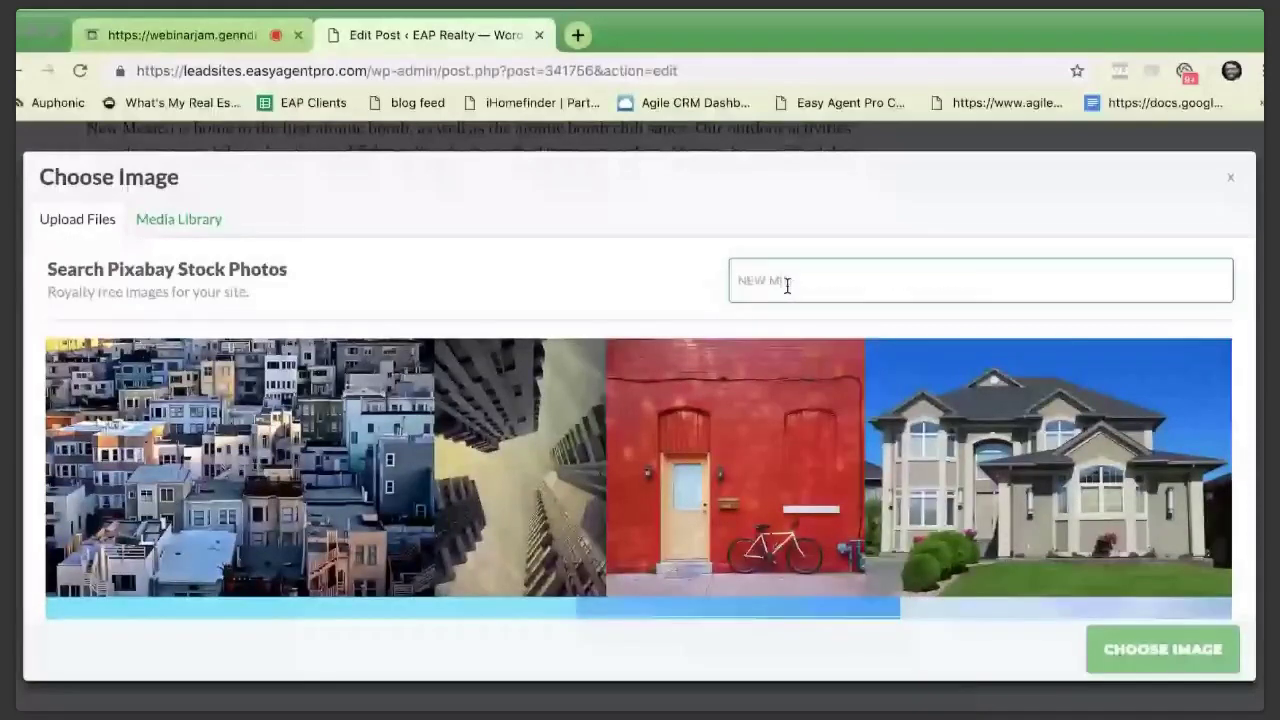
key("BackSpace")
type("Mexi")
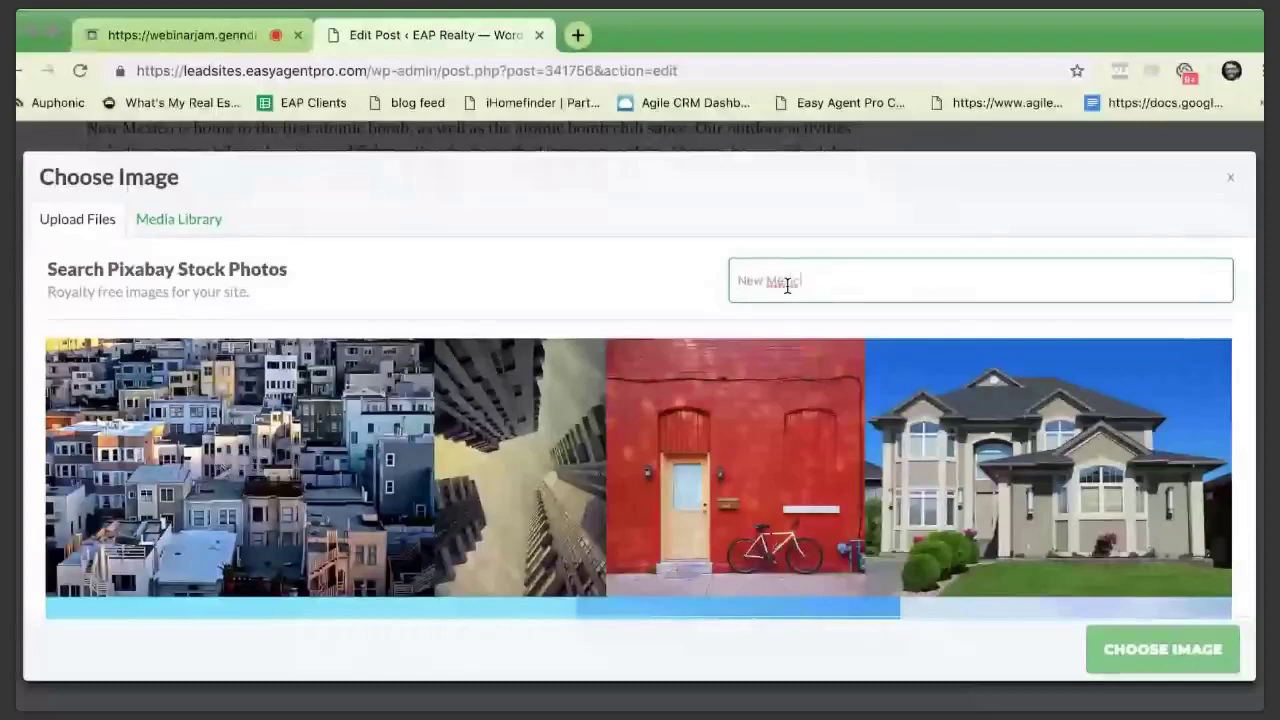
type("co")
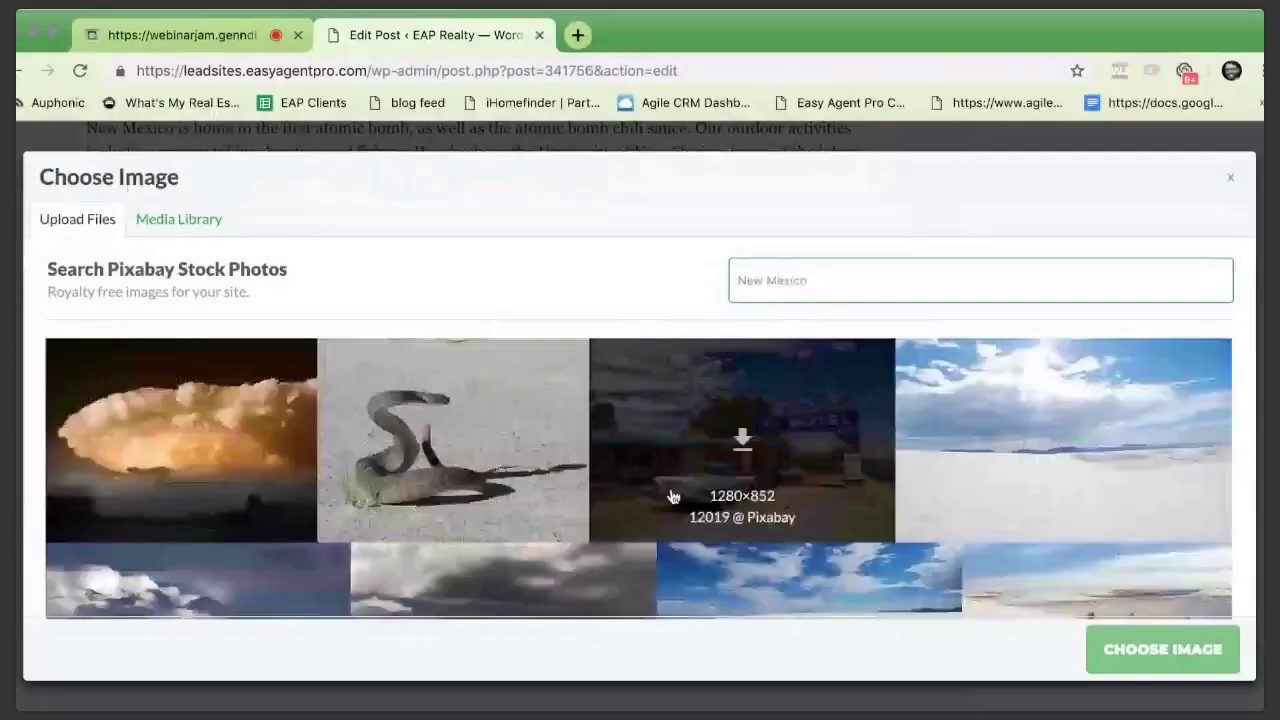
scroll(193, 472, "down", 5)
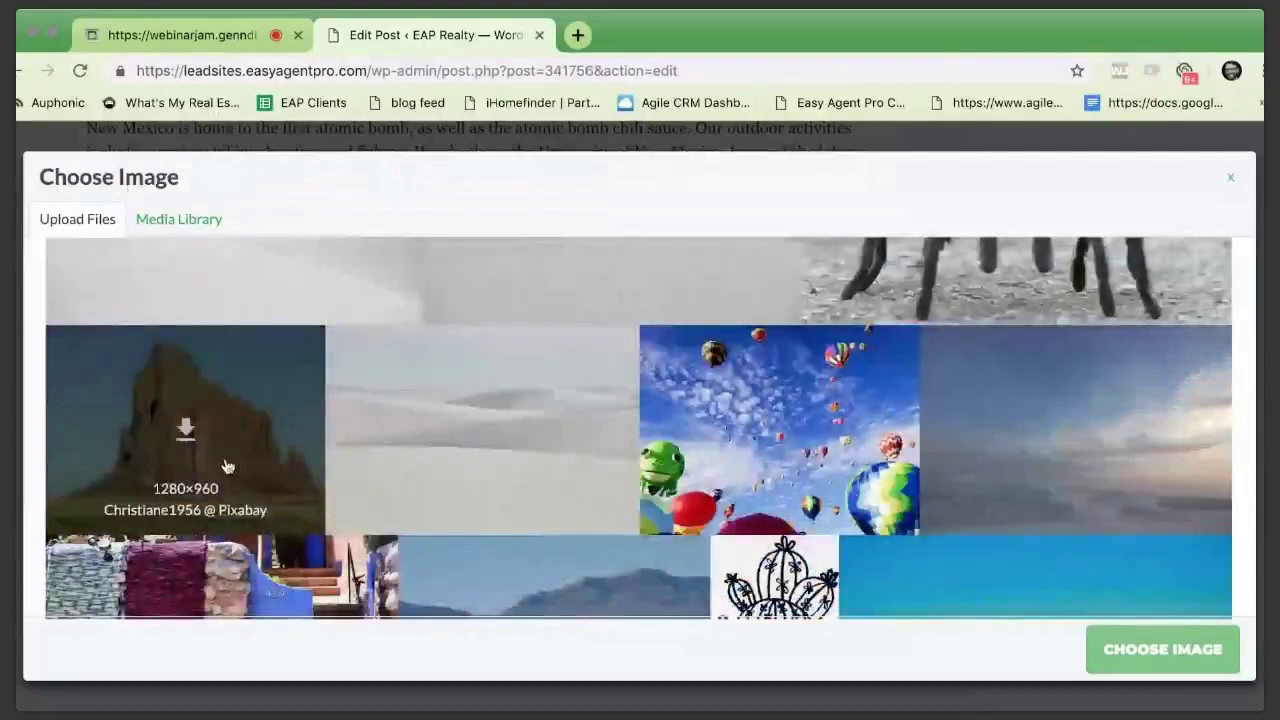
Look through the remaining New Mexico stock images and close the image chooser without picking one.
scroll(227, 467, "down", 4)
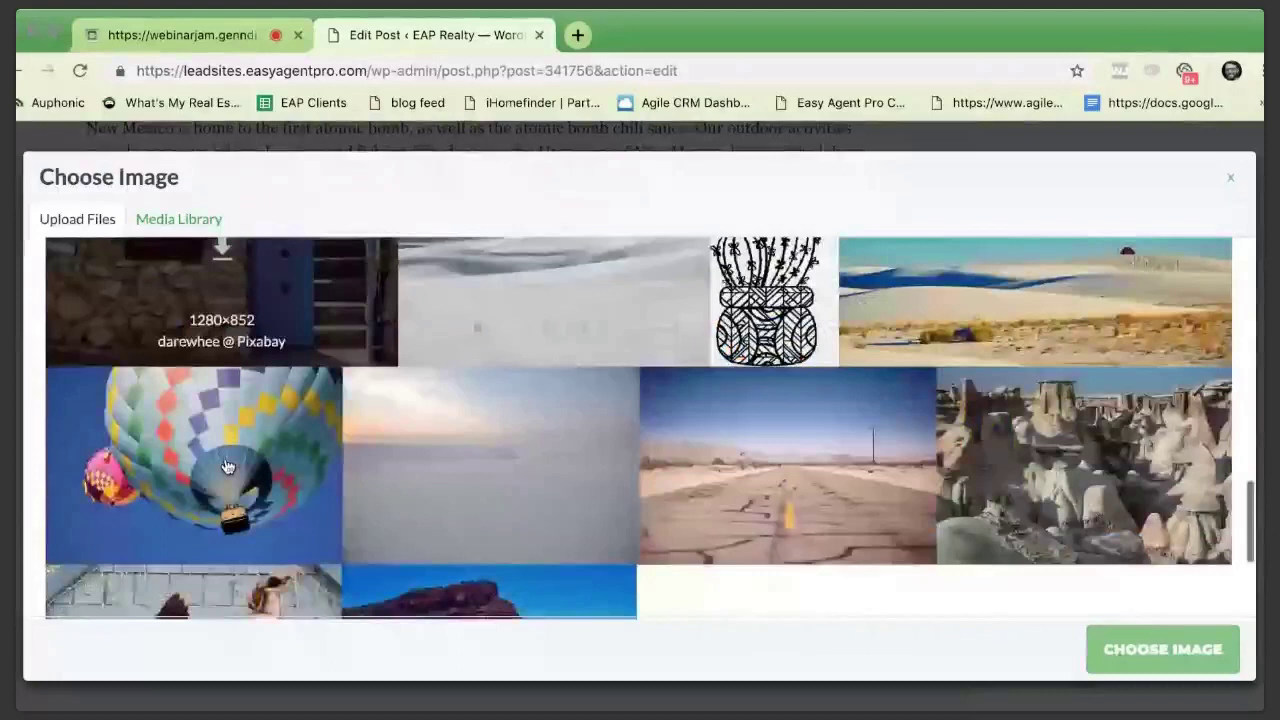
scroll(1020, 300, "down", 1)
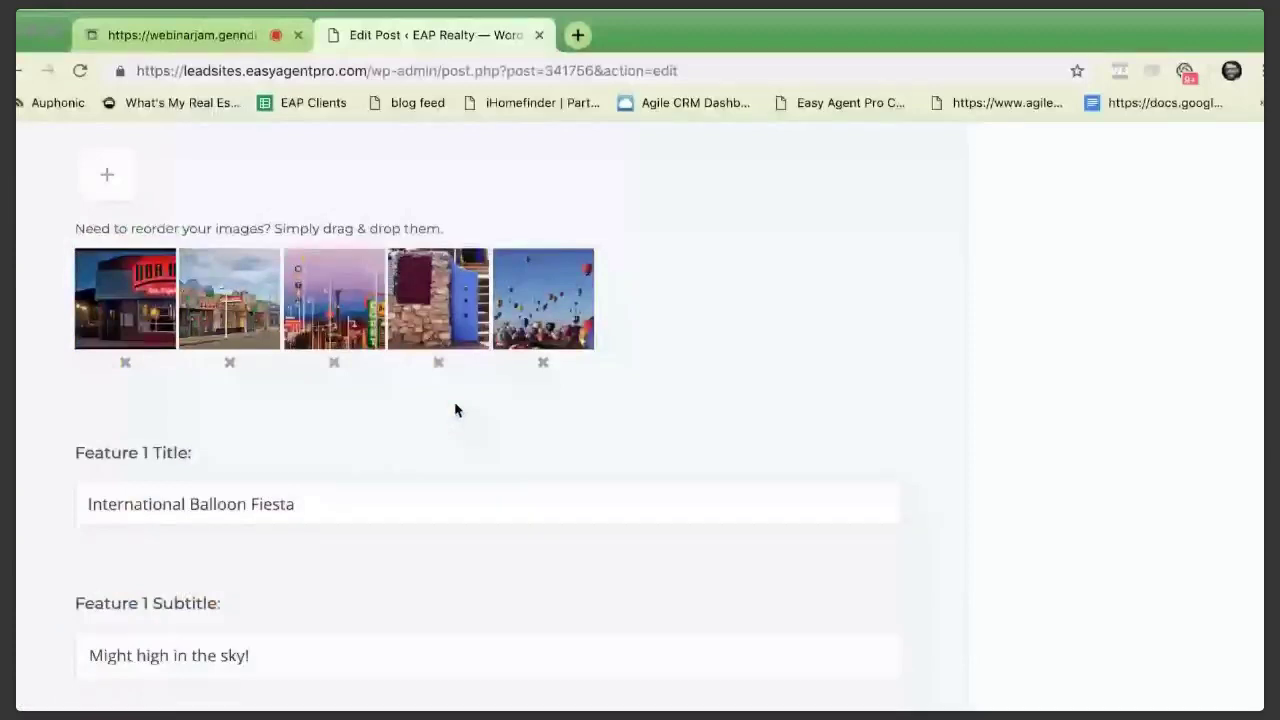
Examine the title, subtitle and description fields of Feature 1 and Feature 2 below the page's pictures.
scroll(455, 410, "down", 3)
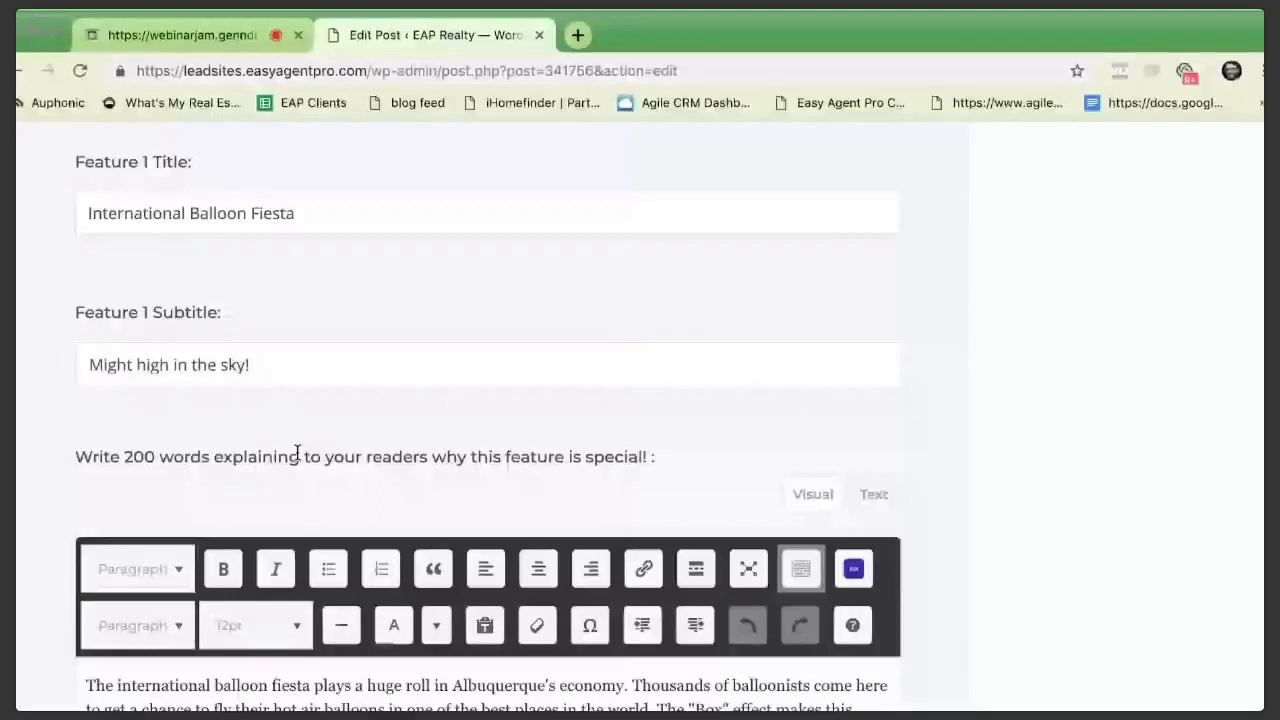
scroll(297, 453, "down", 2)
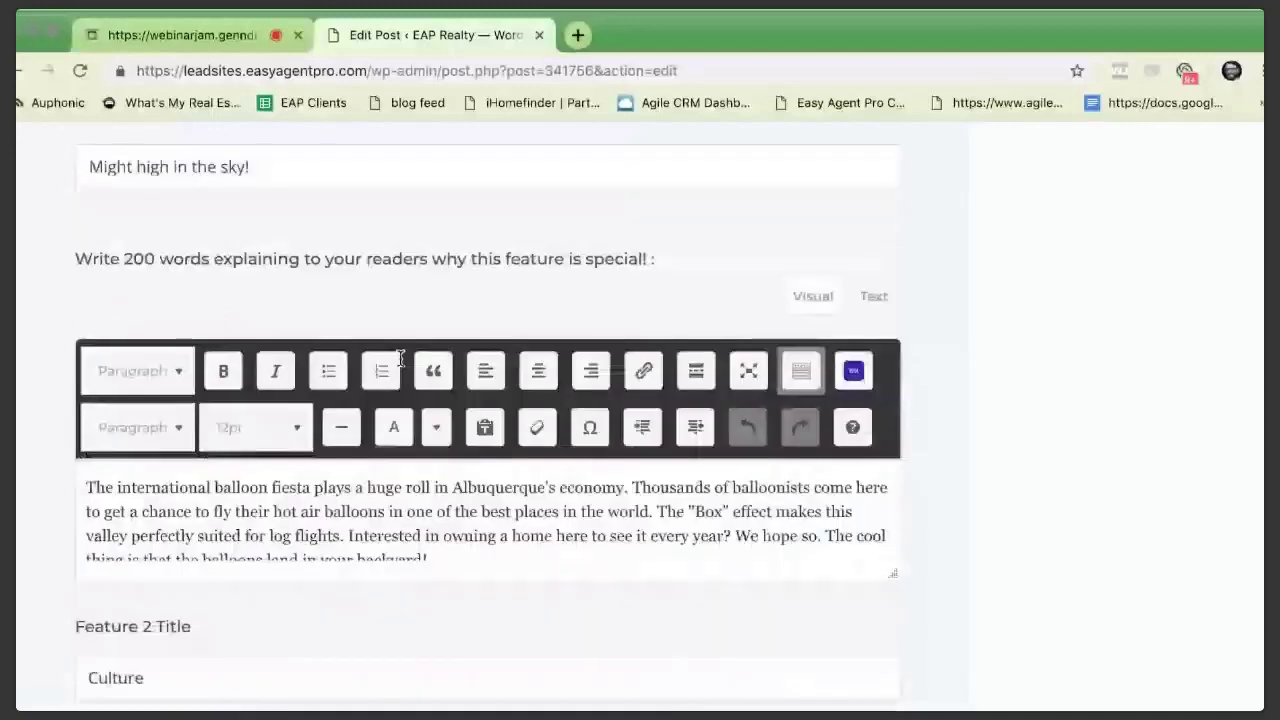
scroll(400, 358, "down", 4)
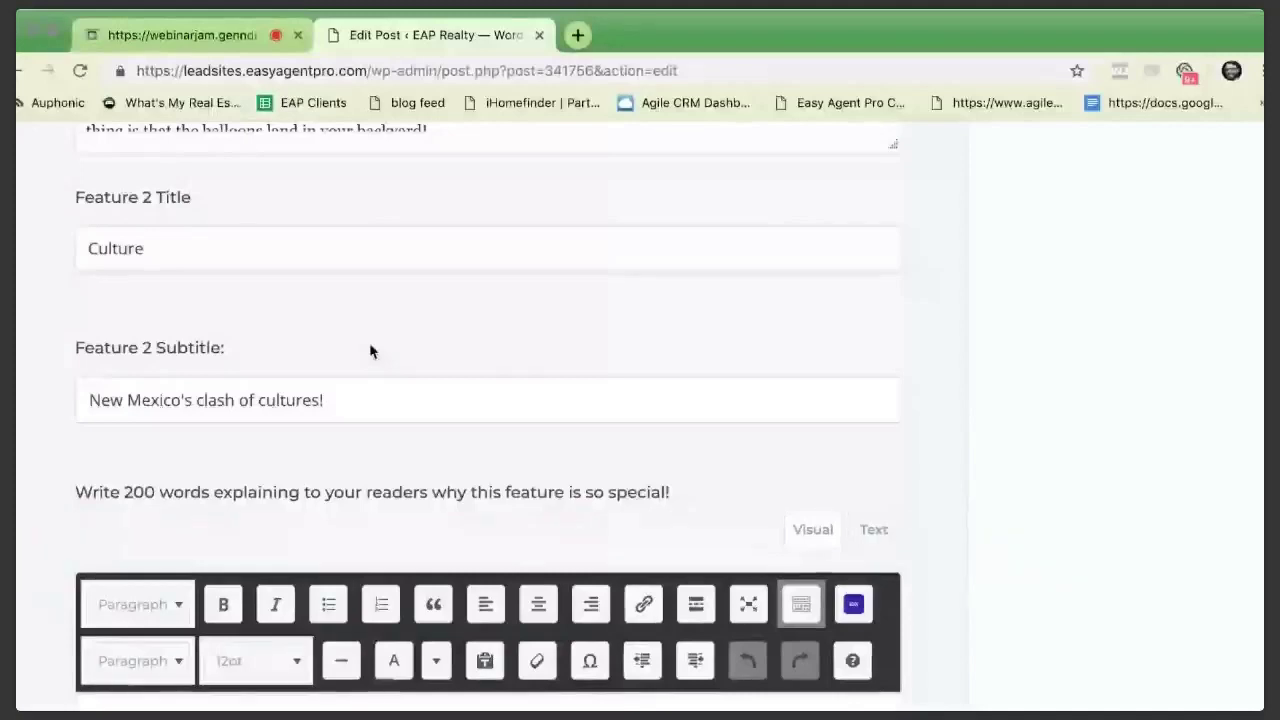
Examine the footer call-to-action title, subtitle and text, highlighting the subtitle, and read the extra information IDX shortcode.
scroll(370, 350, "down", 10)
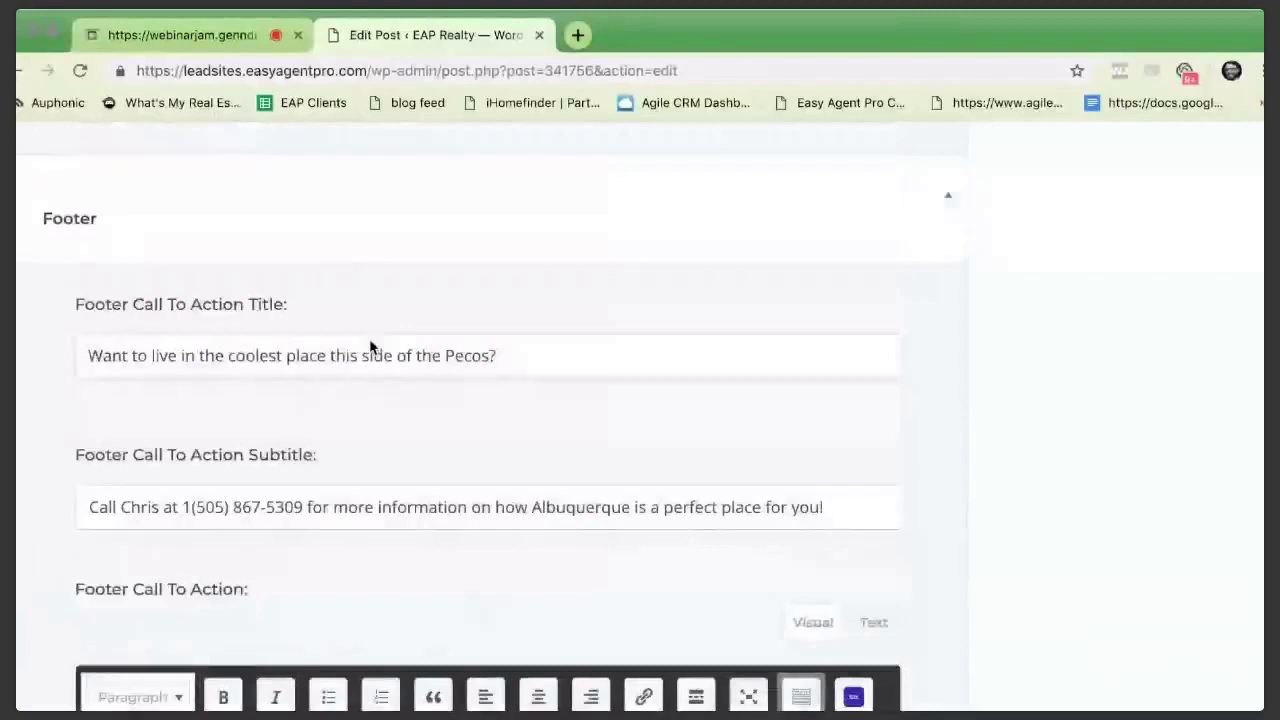
scroll(280, 360, "down", 1)
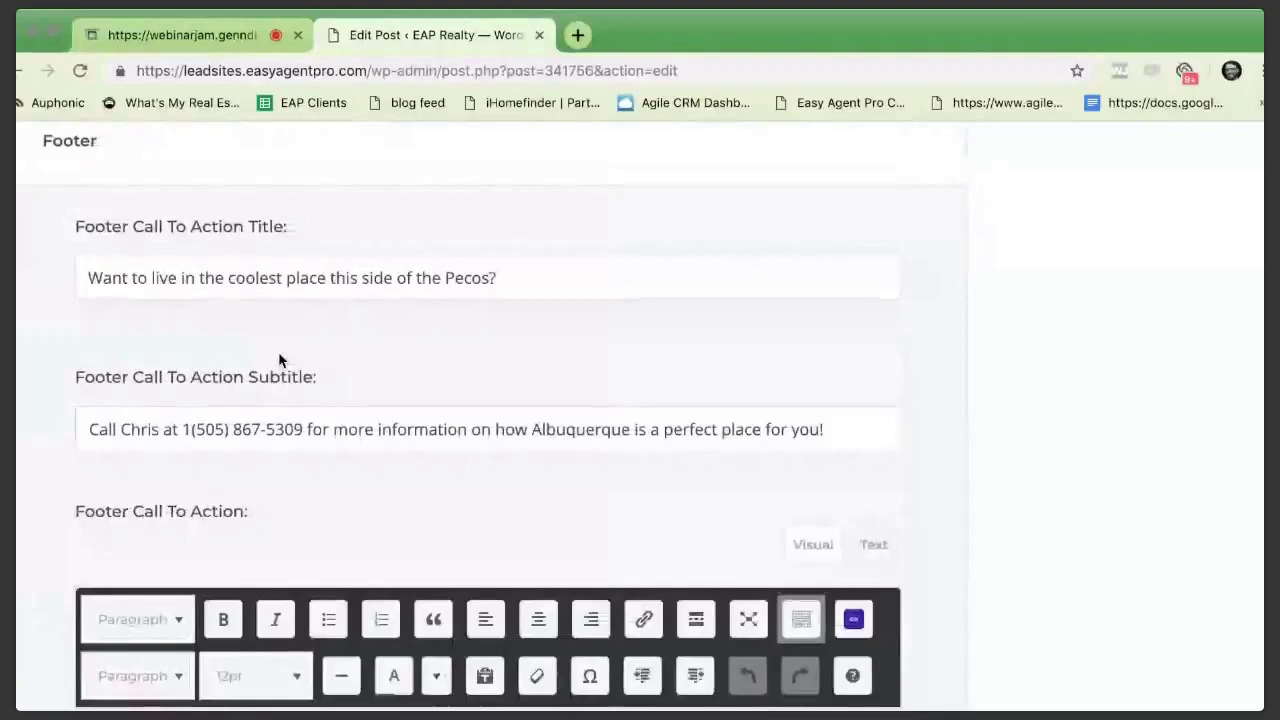
triple_click(260, 428)
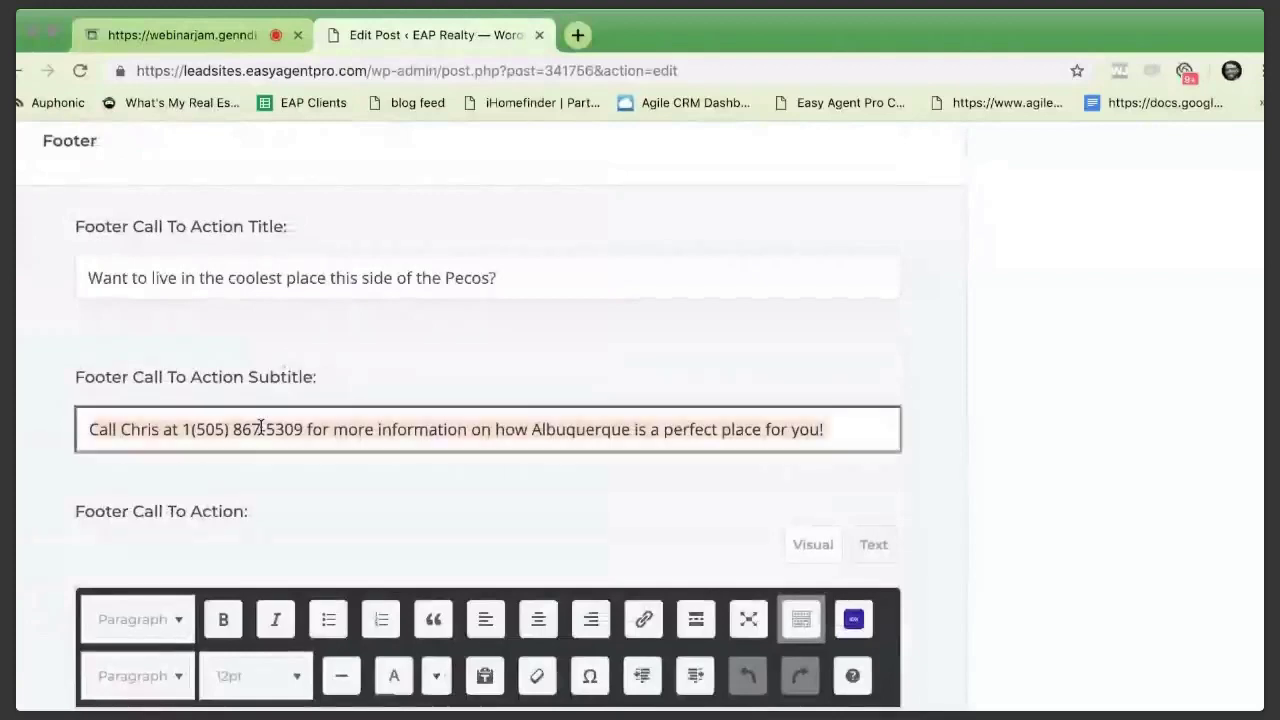
scroll(260, 428, "down", 3)
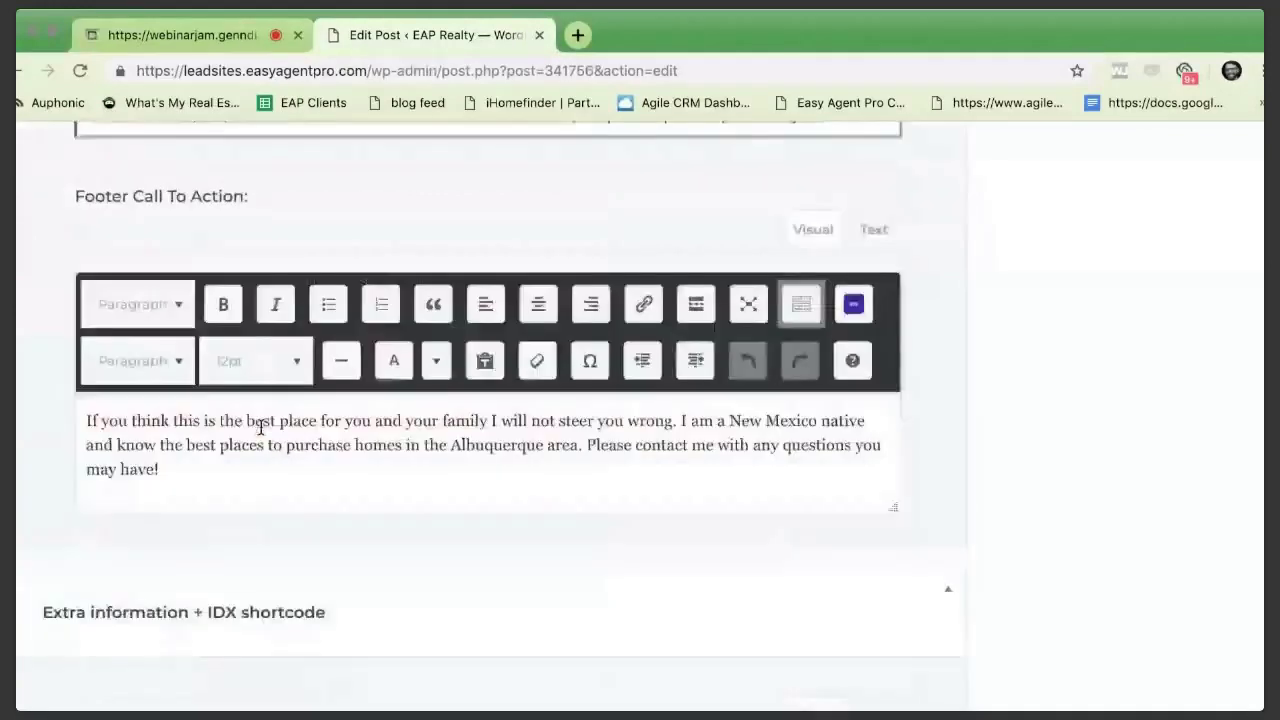
scroll(260, 428, "down", 3)
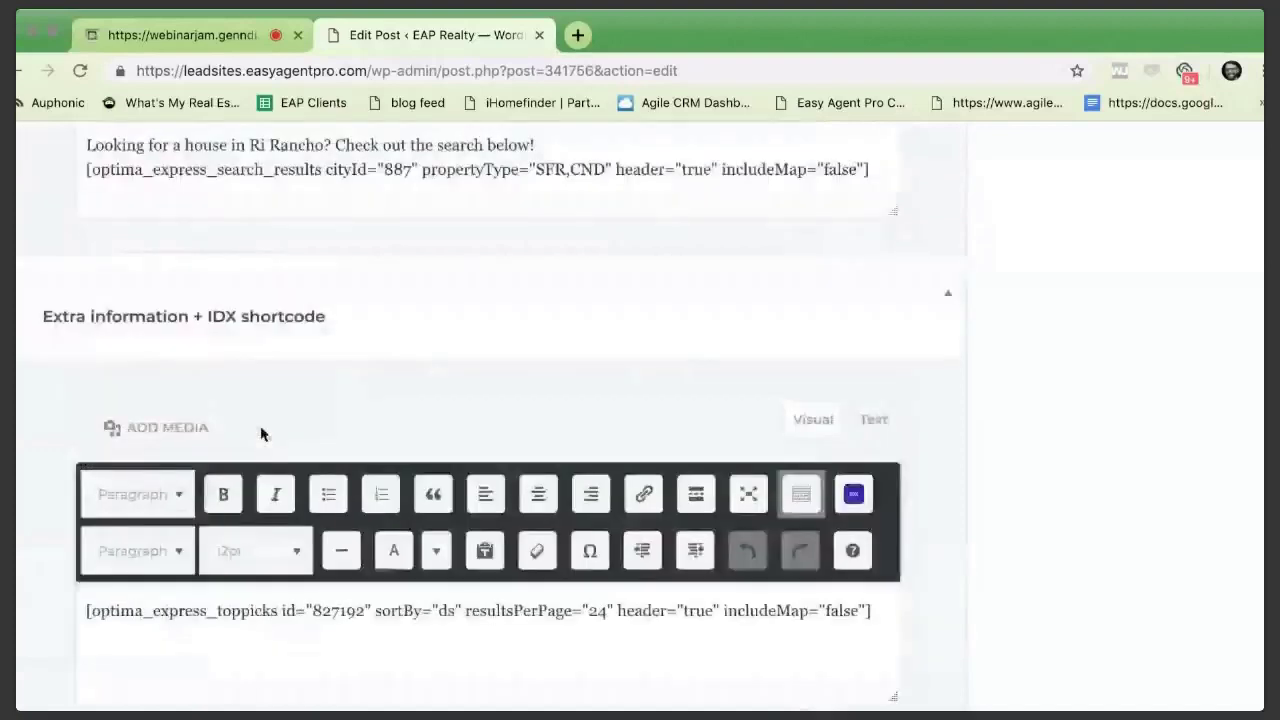
scroll(786, 514, "down", 2)
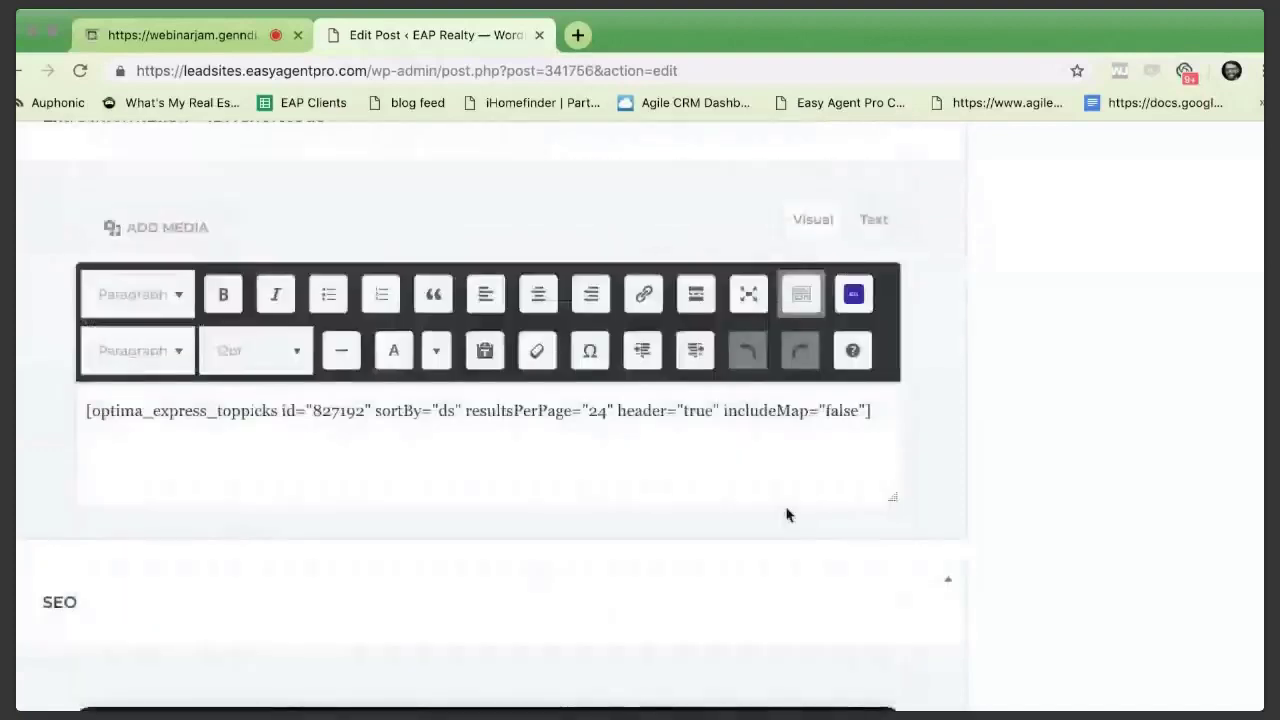
Revisit the community description and Feature 2 section, and read the home search shortcode in the footer call to action.
scroll(909, 434, "up", 1)
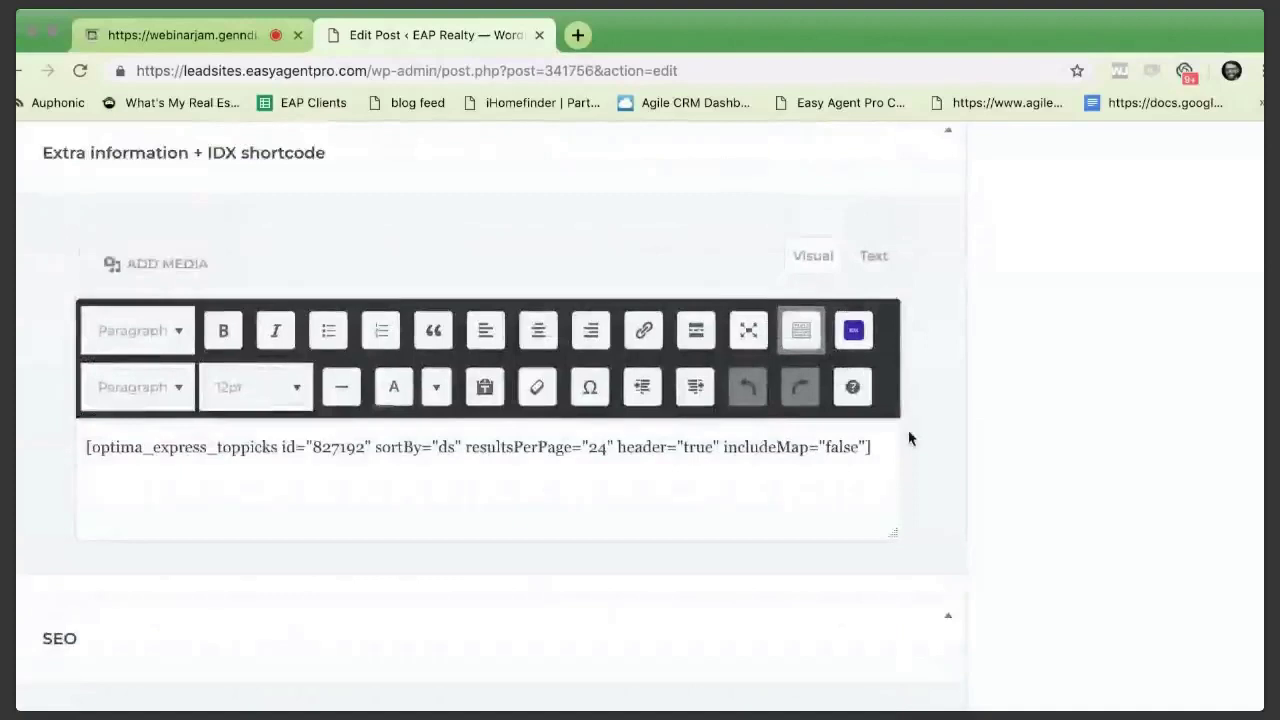
scroll(909, 438, "up", 5)
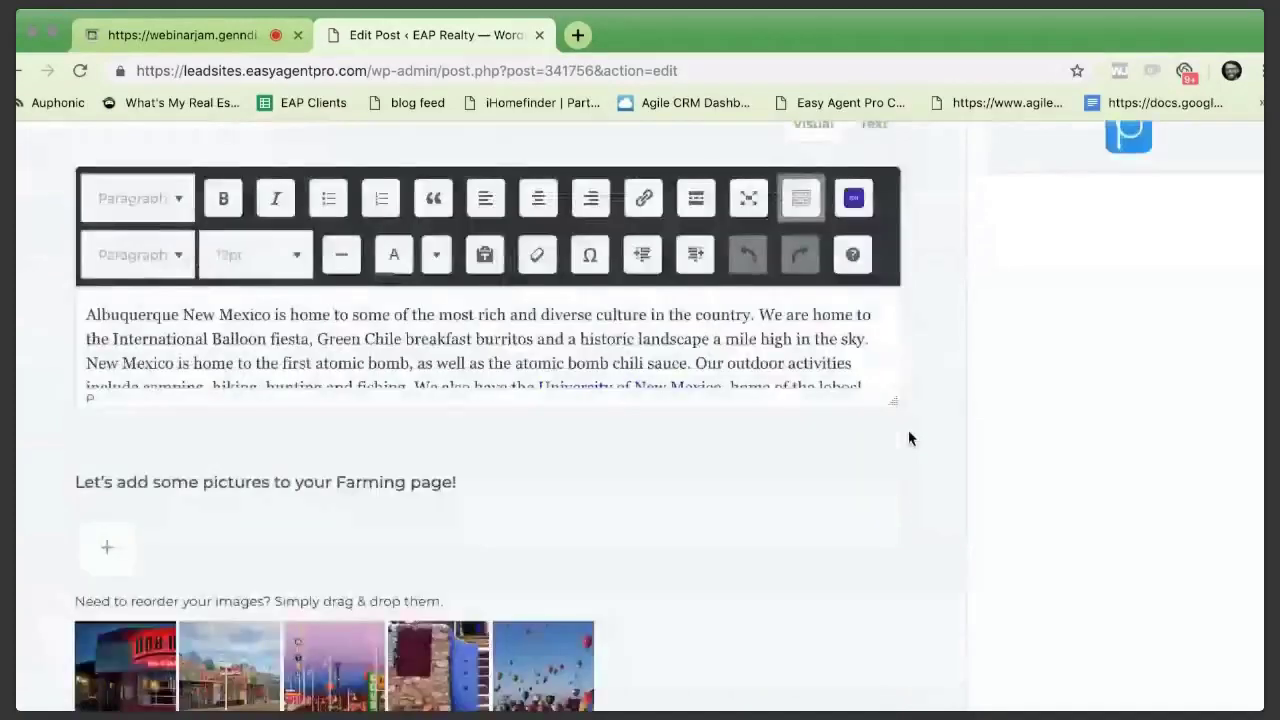
scroll(909, 438, "down", 10)
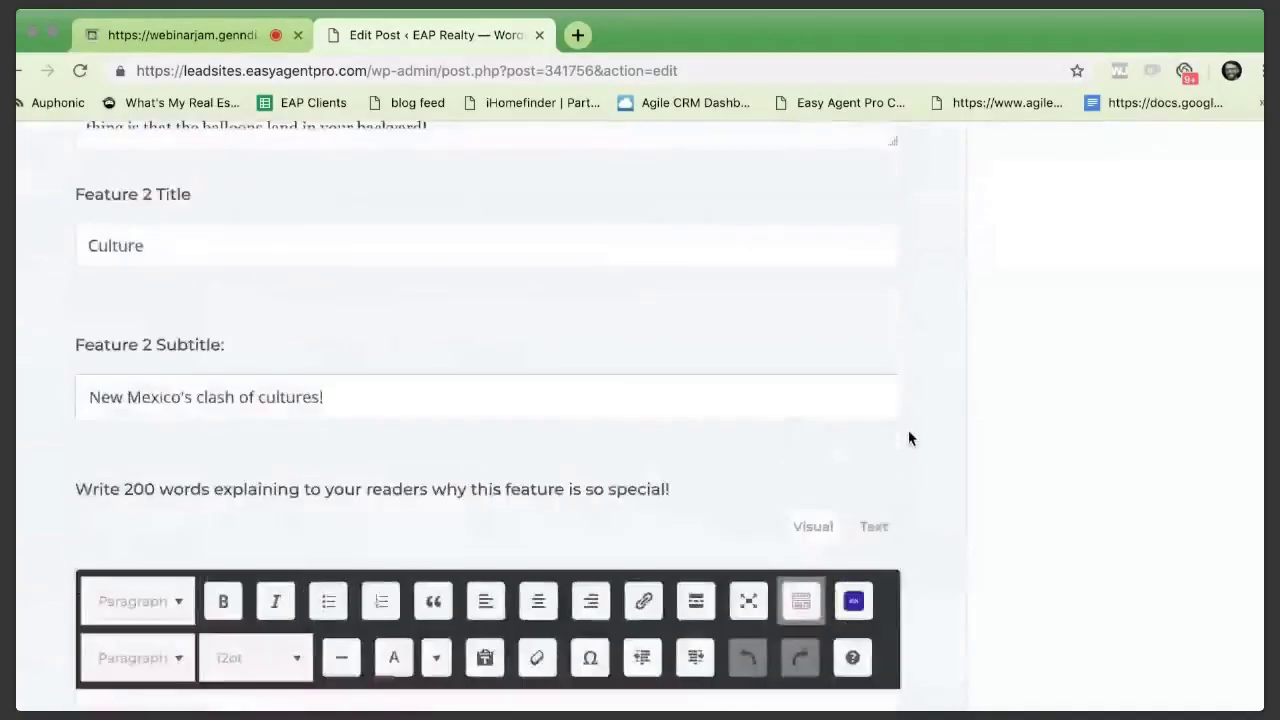
scroll(909, 438, "down", 10)
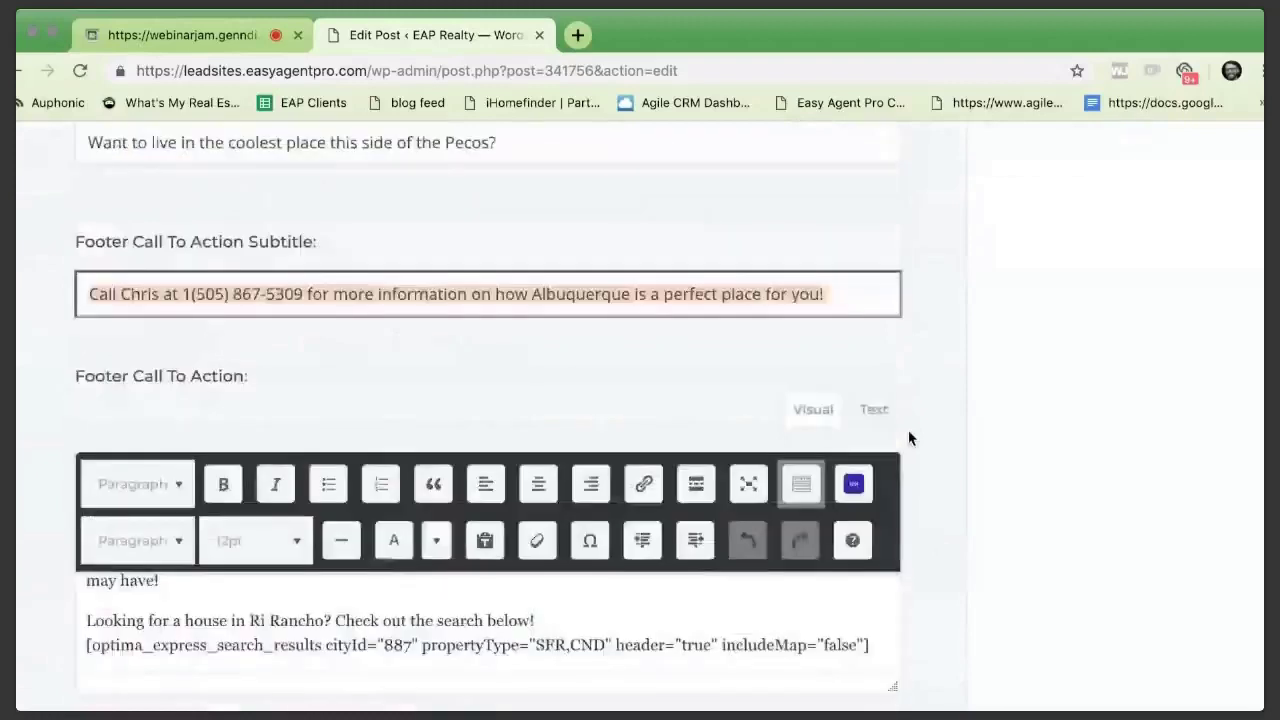
scroll(909, 438, "down", 1)
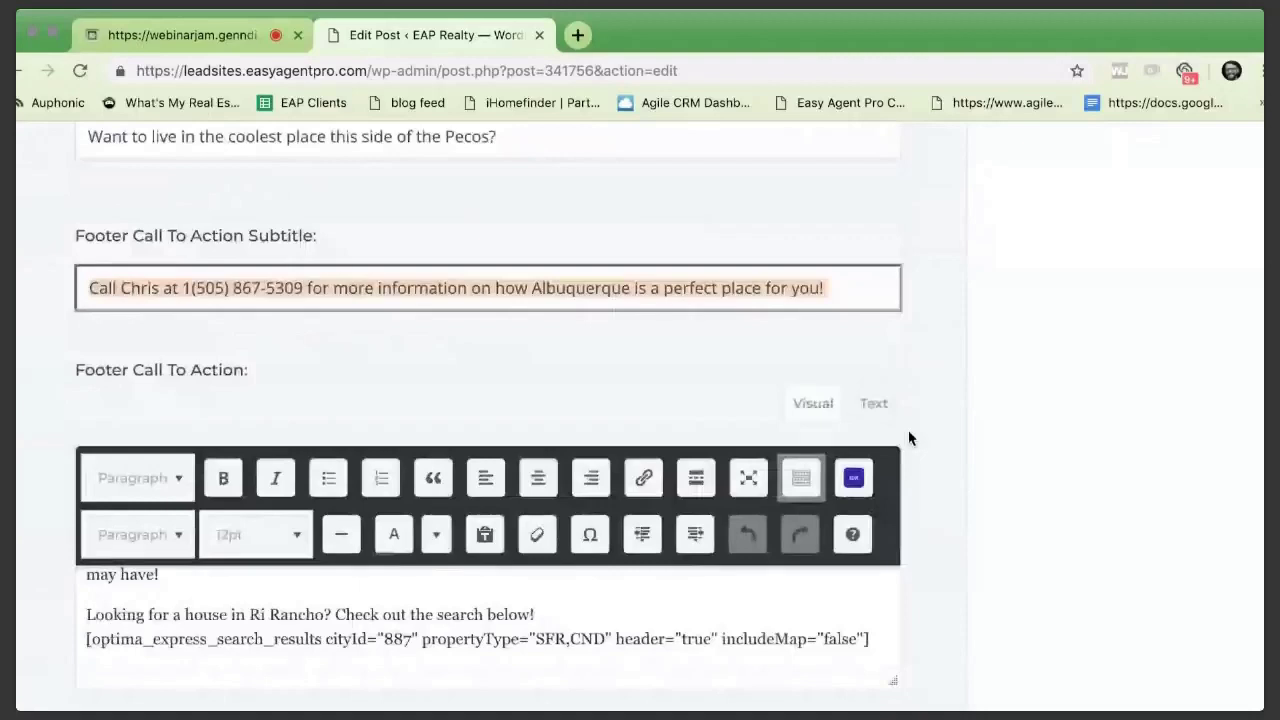
Review the page's SEO score and its SEO analysis of the focus keyword, word count, links and Google Friendly Tips.
scroll(909, 438, "up", 20)
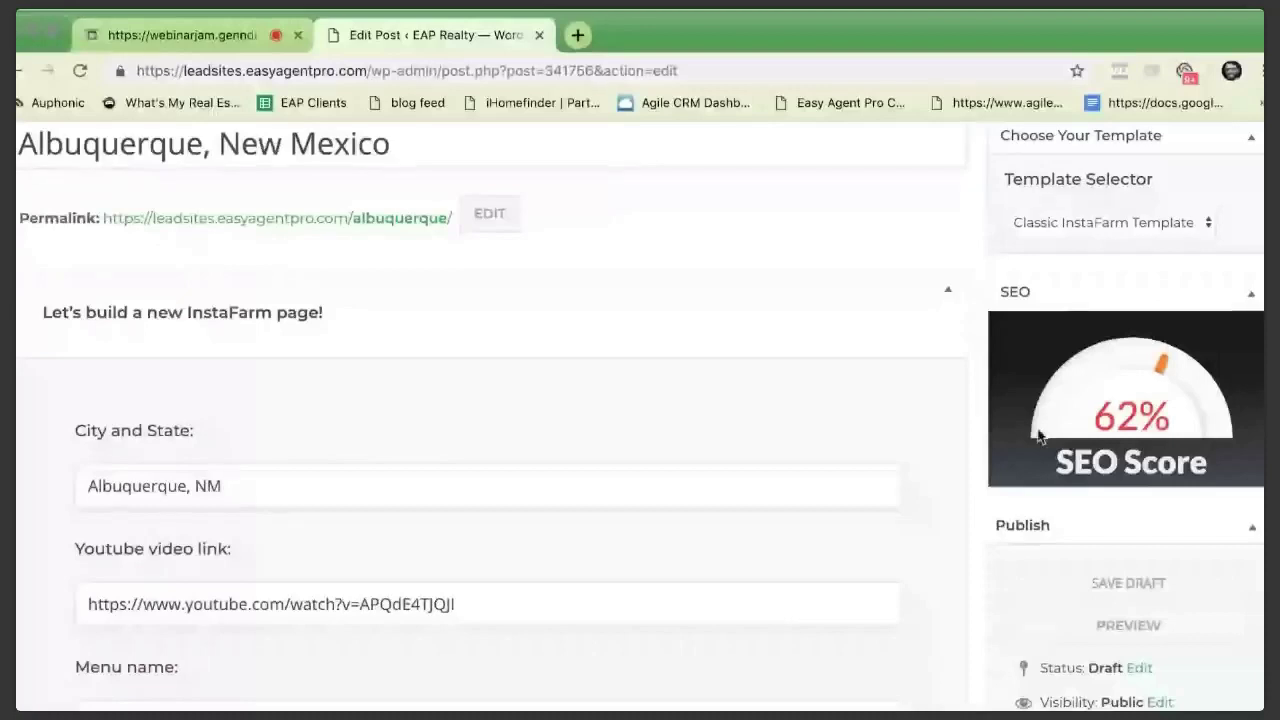
scroll(1038, 436, "down", 10)
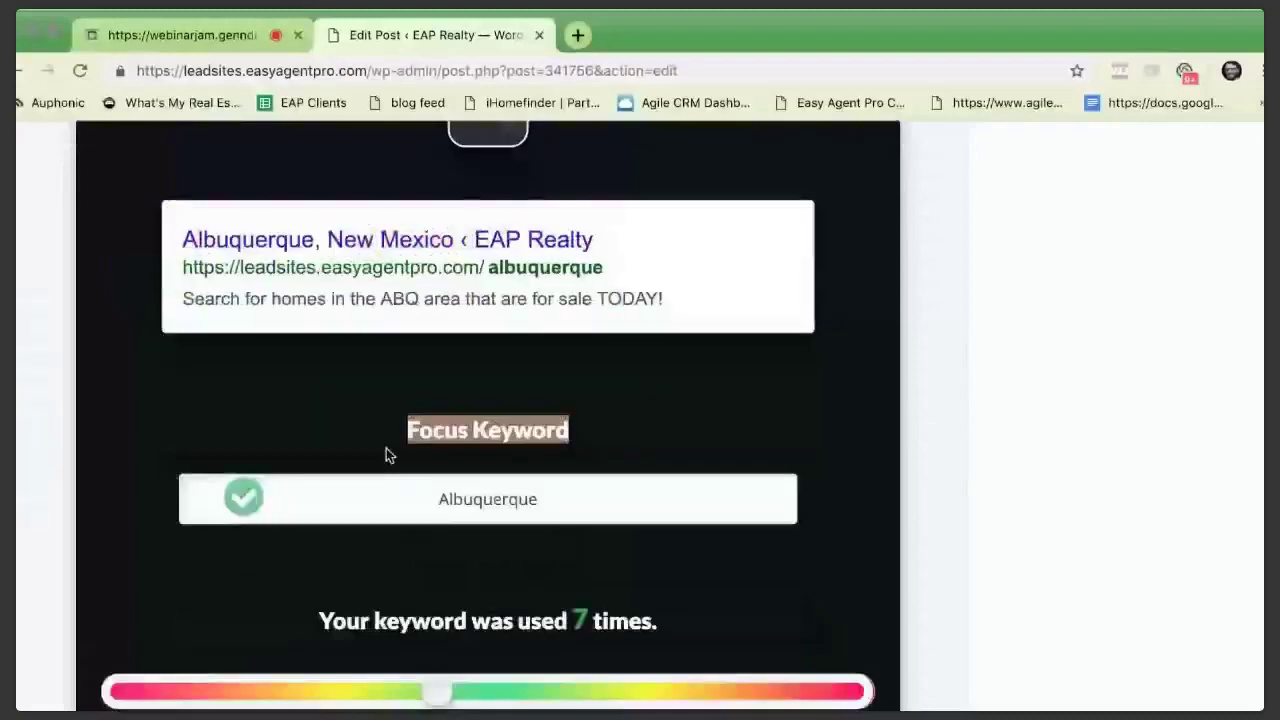
scroll(389, 455, "down", 2)
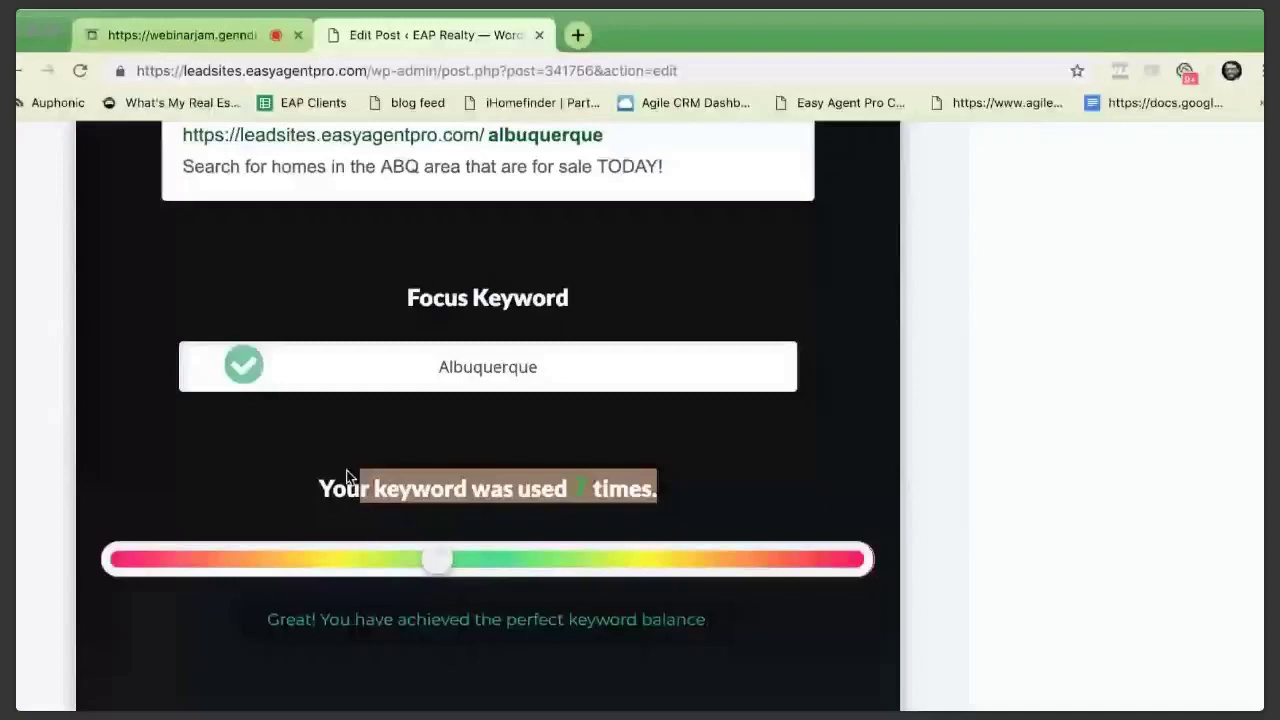
left_click_drag(347, 476, 312, 476)
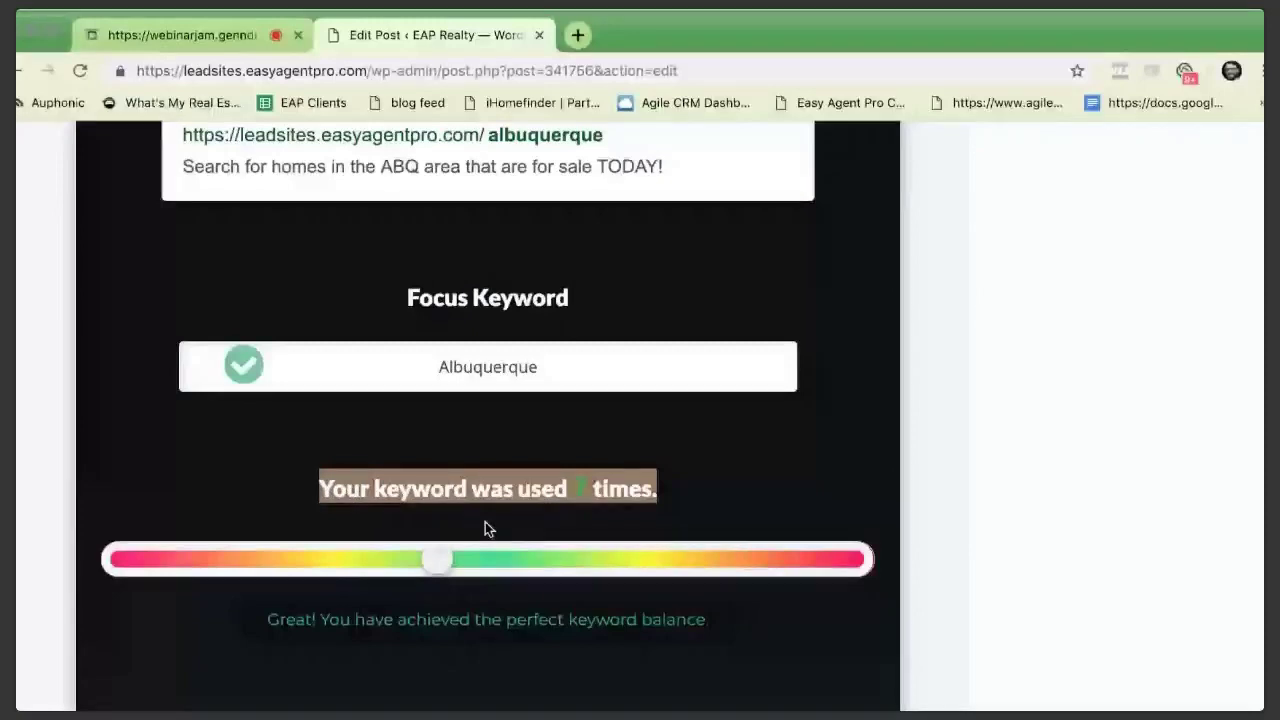
scroll(618, 577, "down", 3)
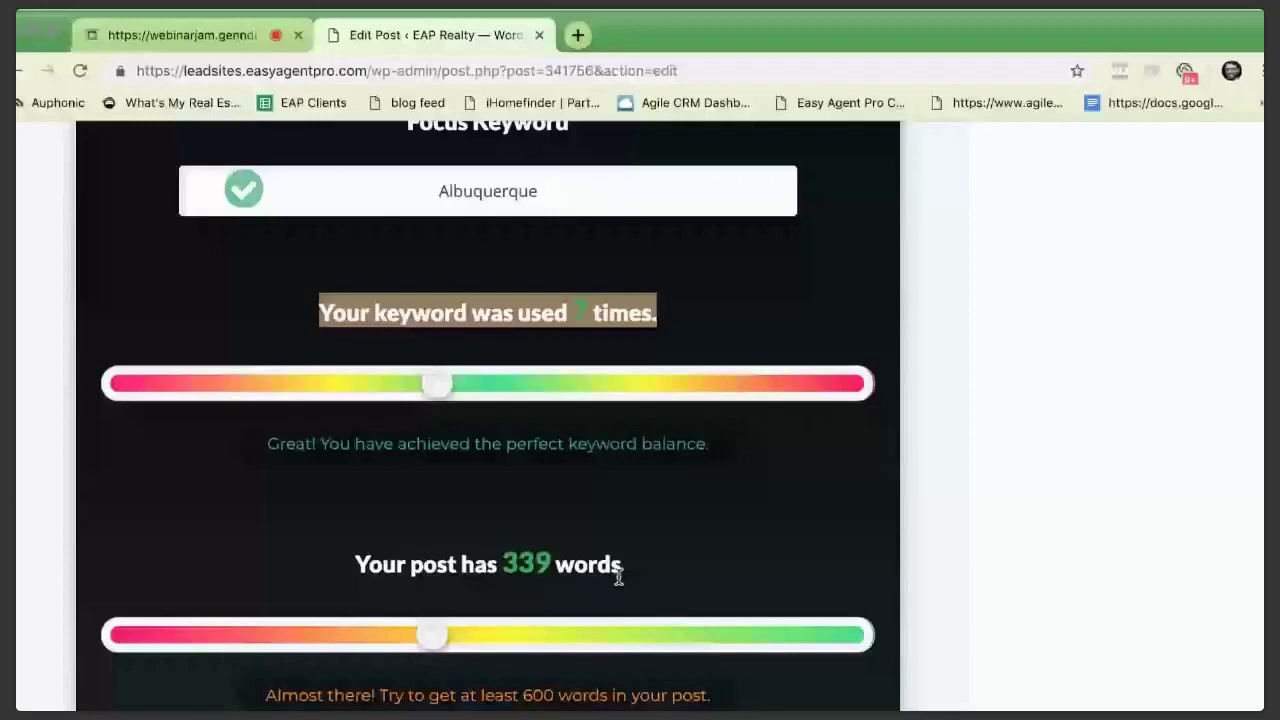
scroll(464, 538, "down", 2)
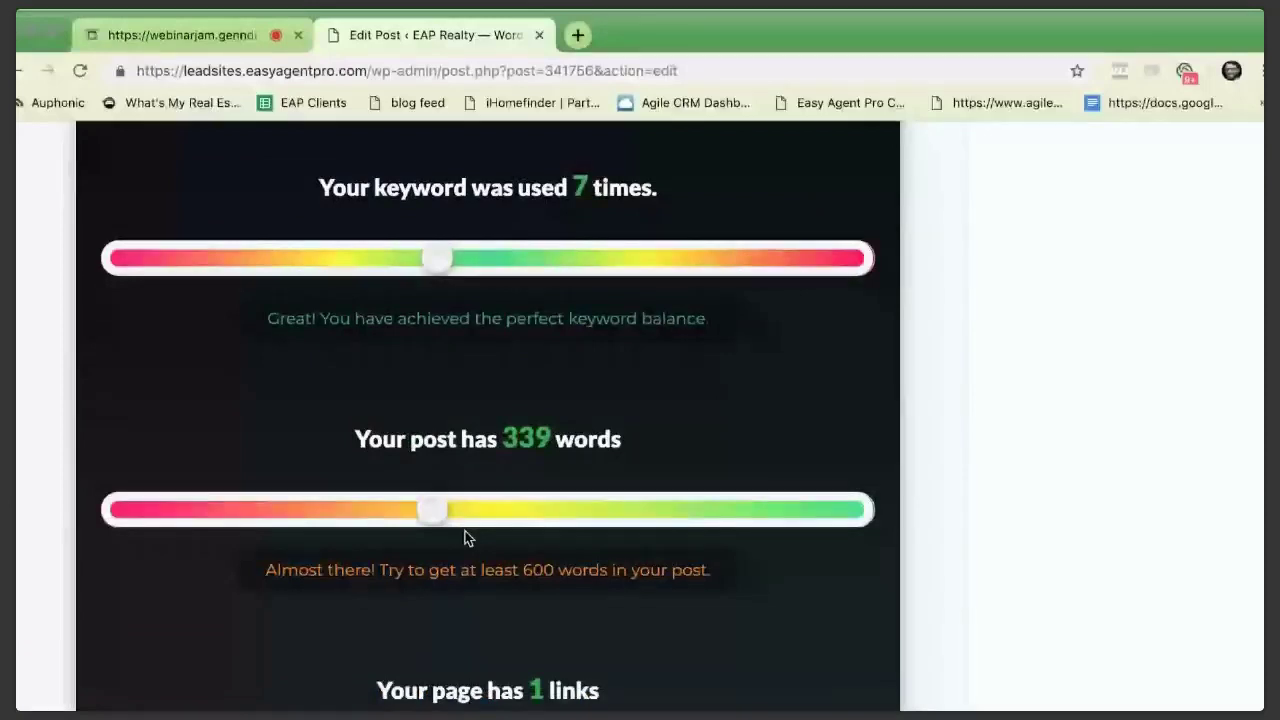
scroll(464, 538, "down", 3)
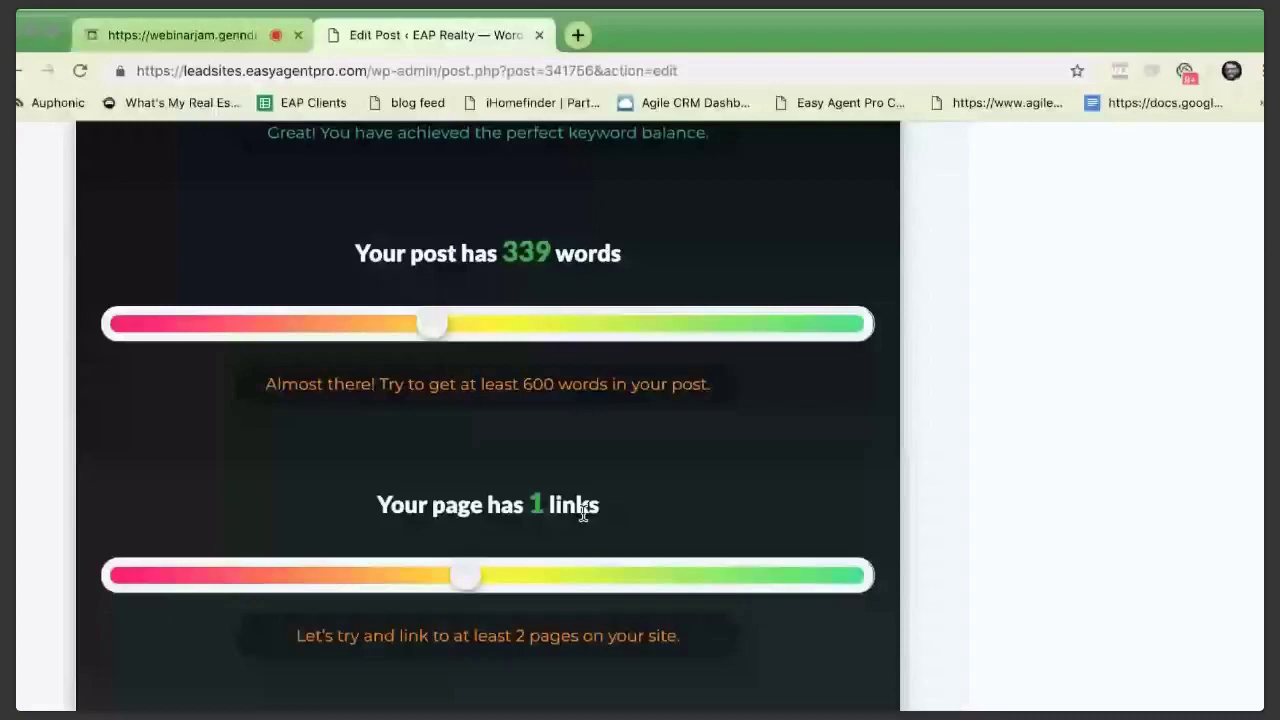
scroll(583, 513, "down", 4)
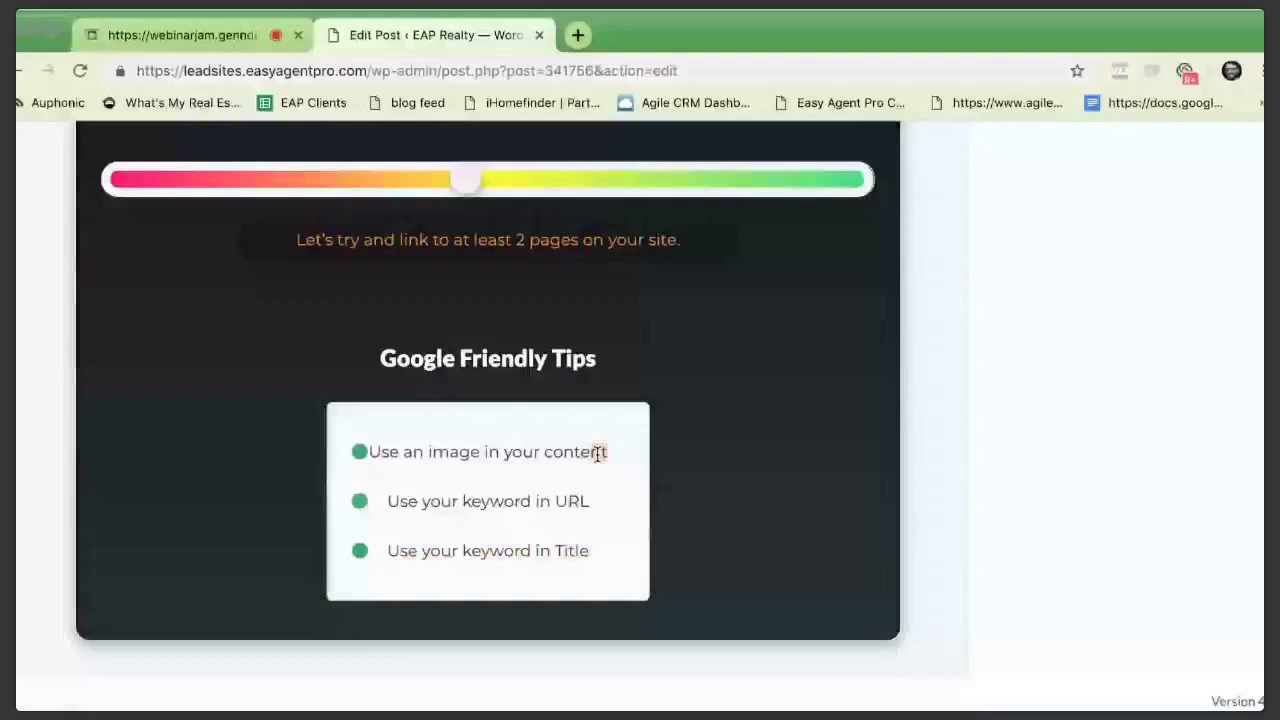
Return to the InstaFarm page's location and video fields and highlight the YouTube video link.
scroll(575, 490, "up", 15)
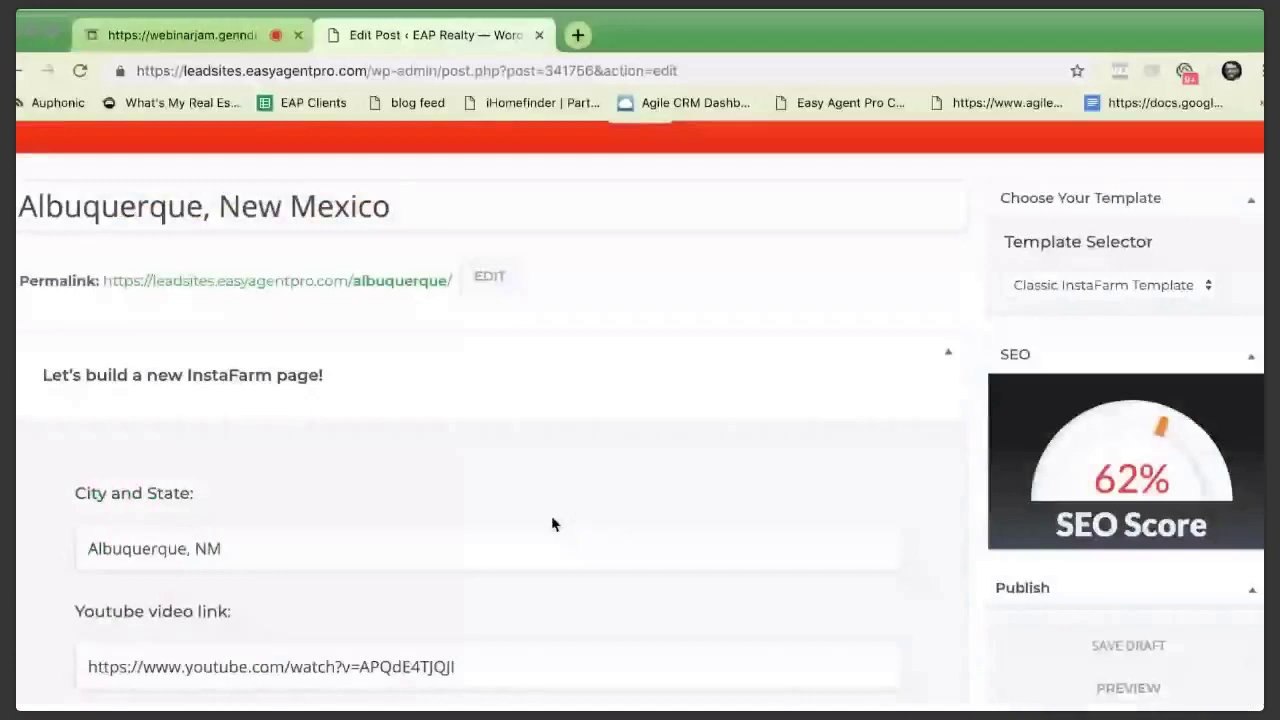
scroll(555, 524, "down", 3)
triple_click(440, 478)
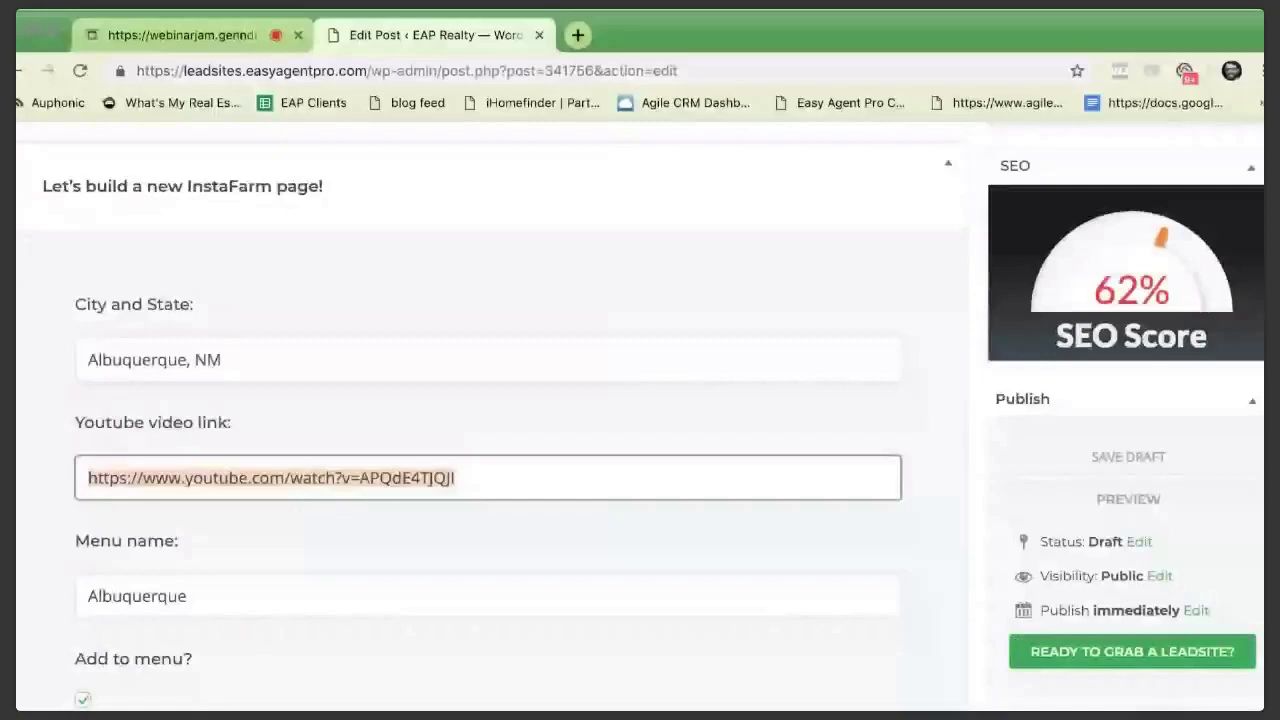
Check the webinar broadcast's chat, open the live site in a separate tab, and return to the Albuquerque page editor.
left_click(179, 40)
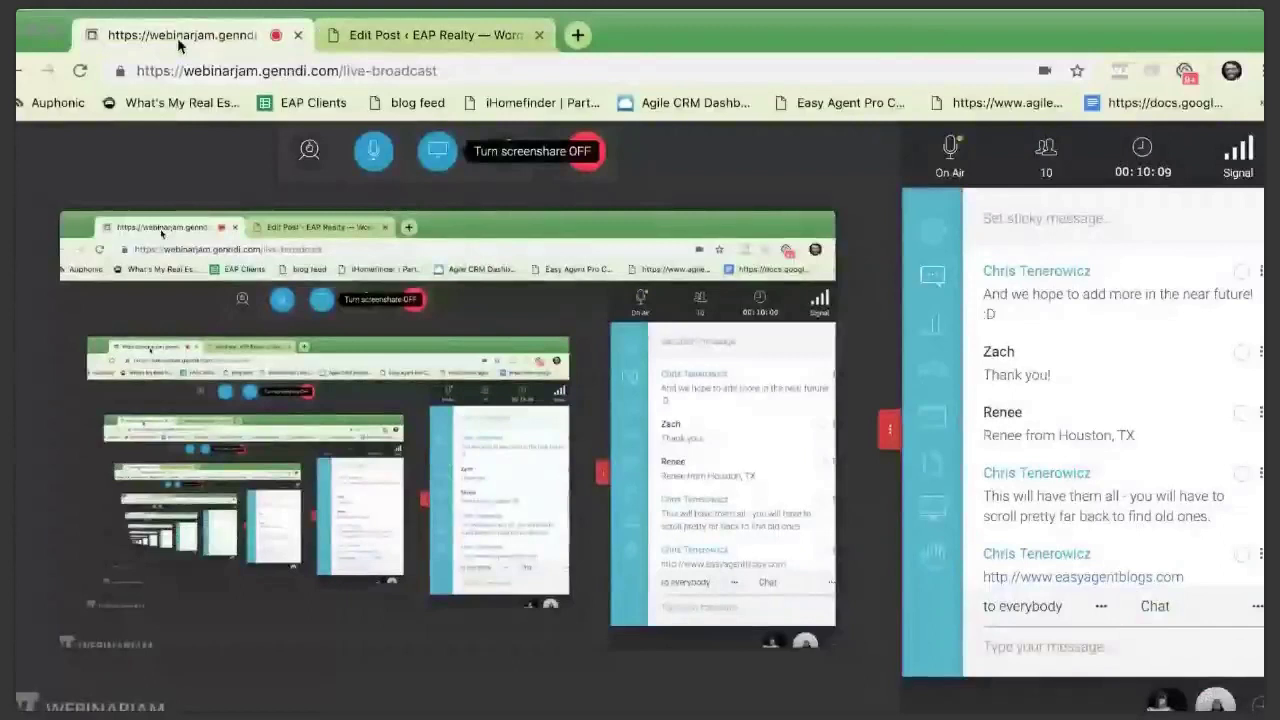
left_click(333, 37)
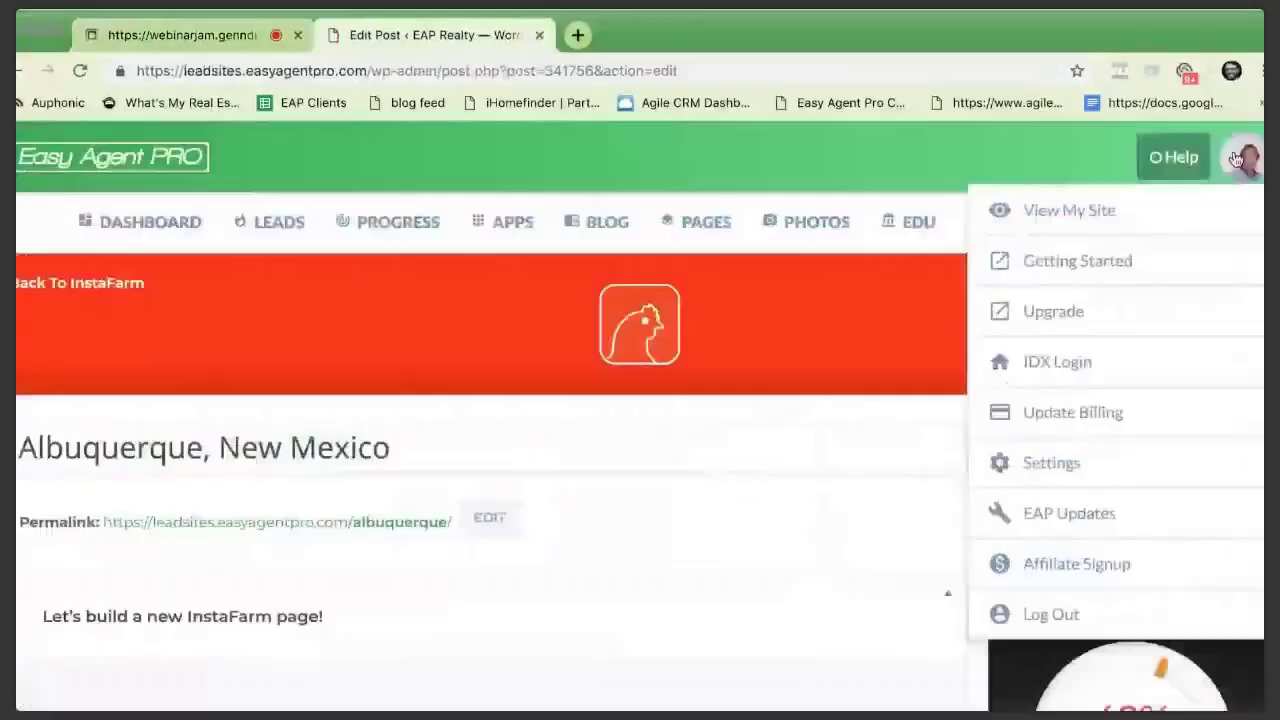
left_click(1131, 210)
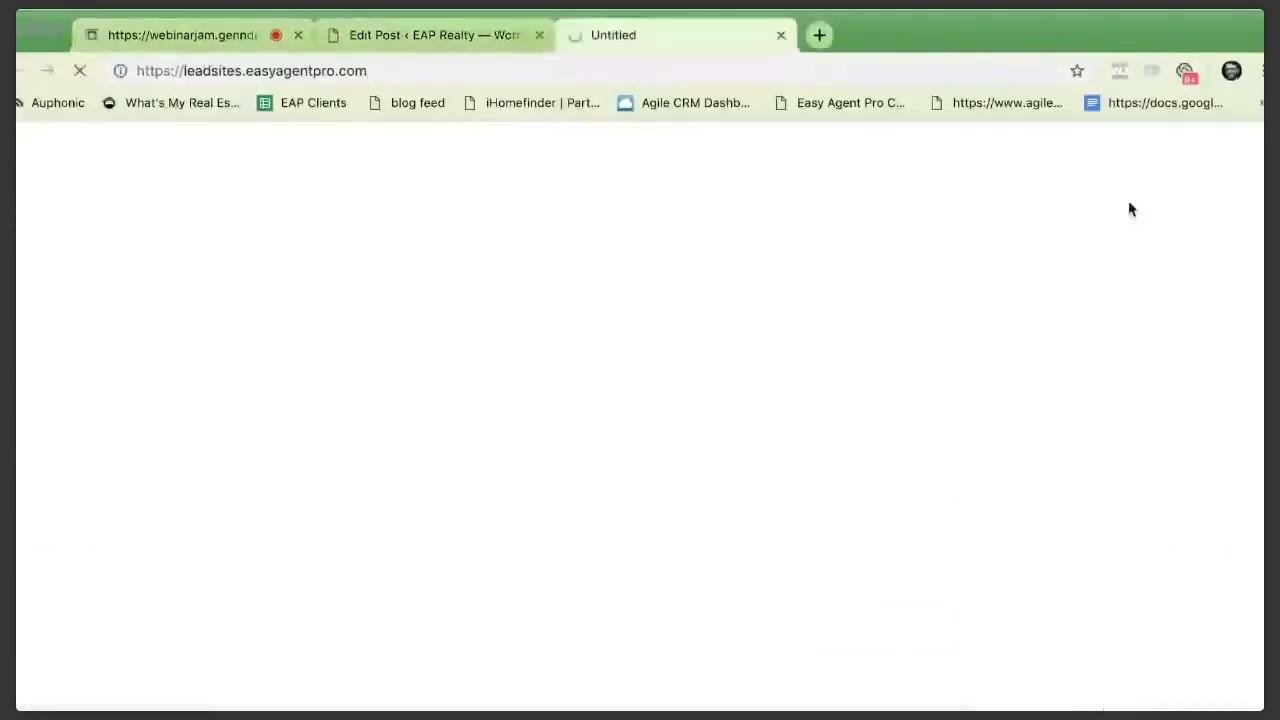
left_click(458, 36)
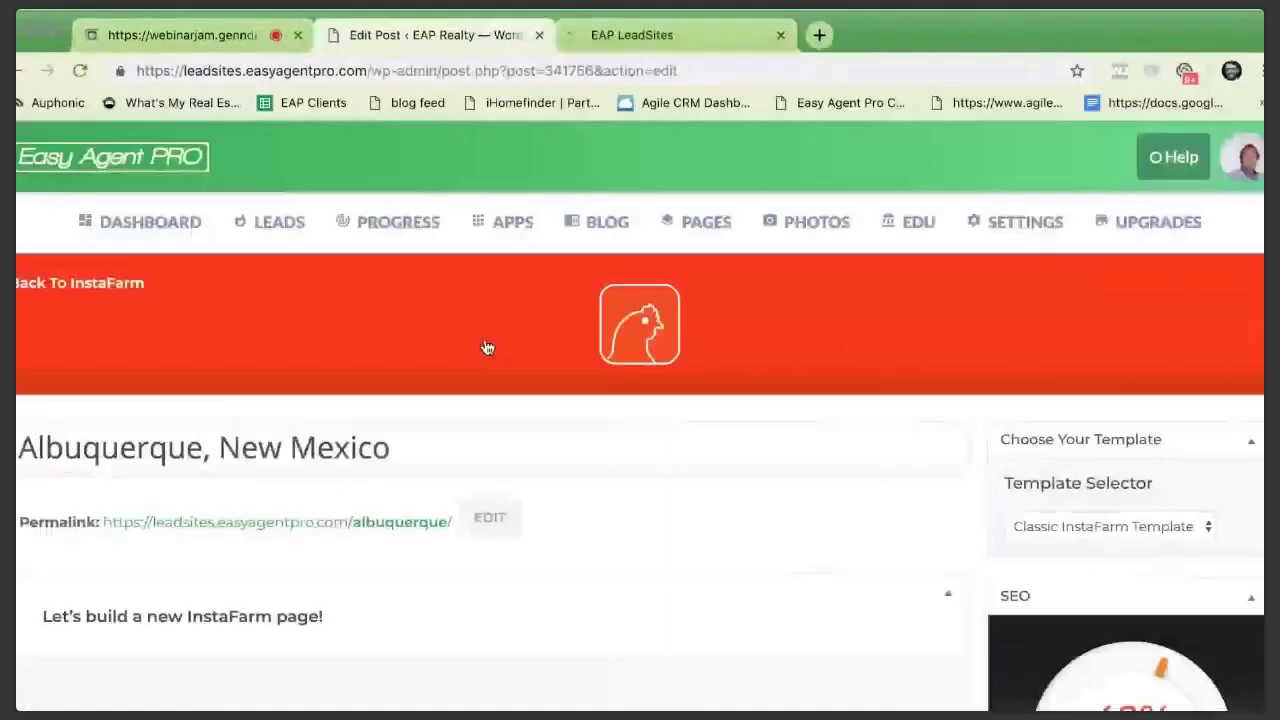
Save the Albuquerque, New Mexico page as a draft.
scroll(487, 347, "down", 3)
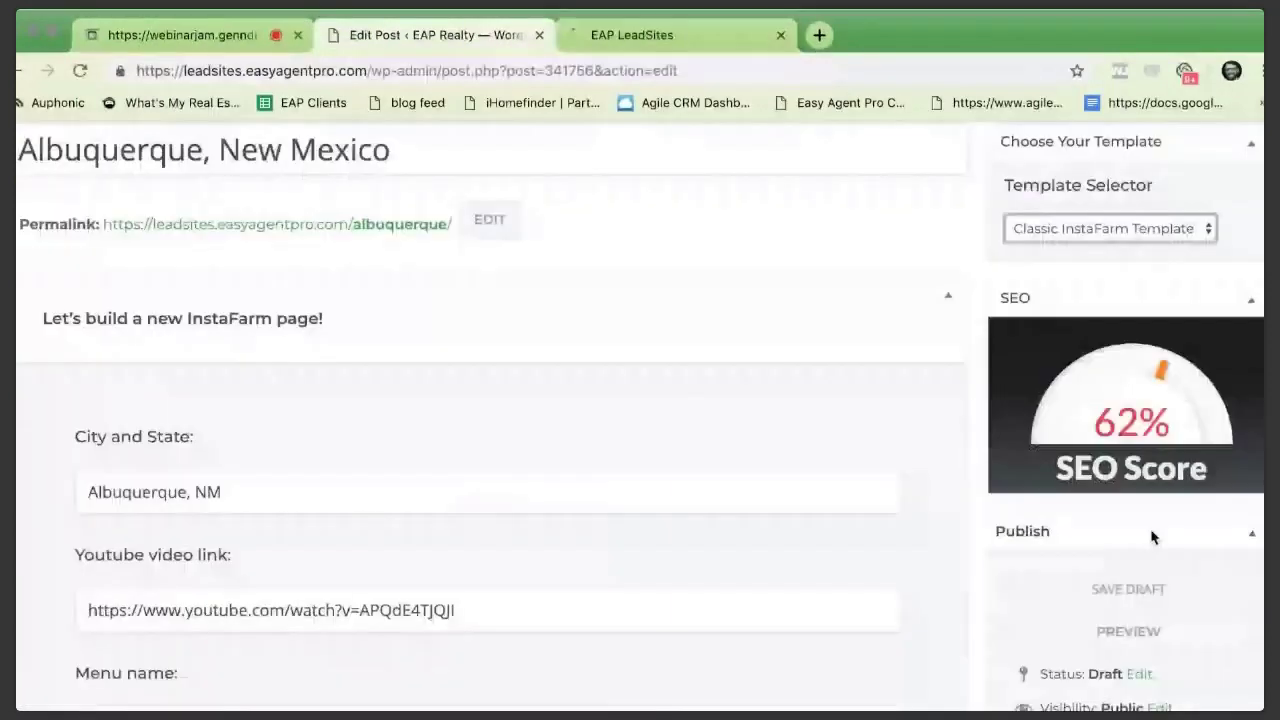
scroll(1120, 541, "down", 1)
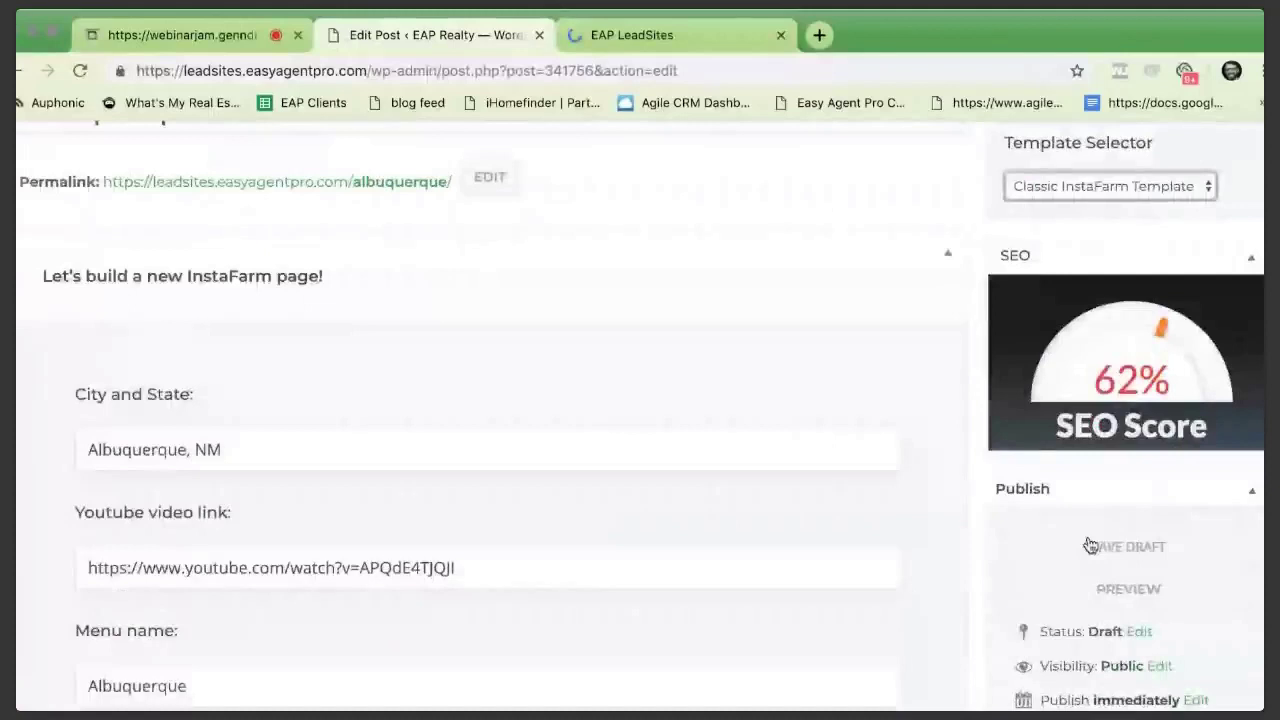
left_click(1090, 545)
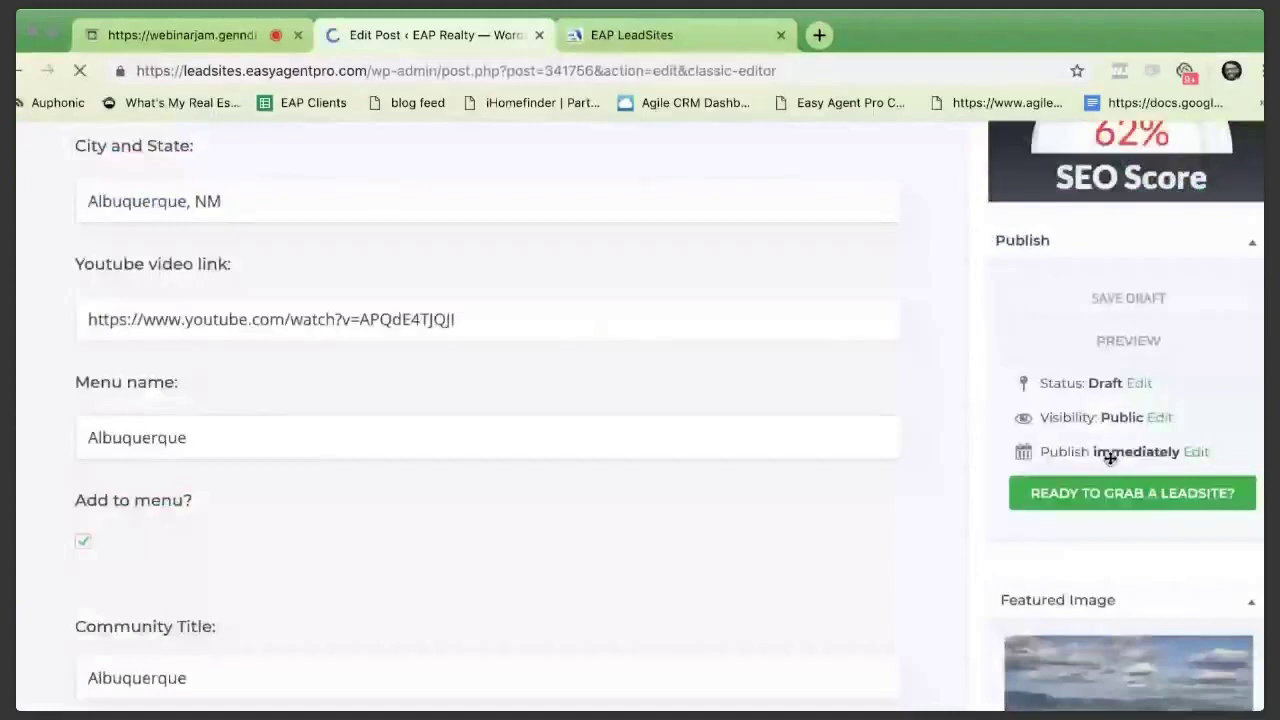
Preview the Albuquerque, New Mexico page and look over its video header, text and property listings.
left_click(1128, 307)
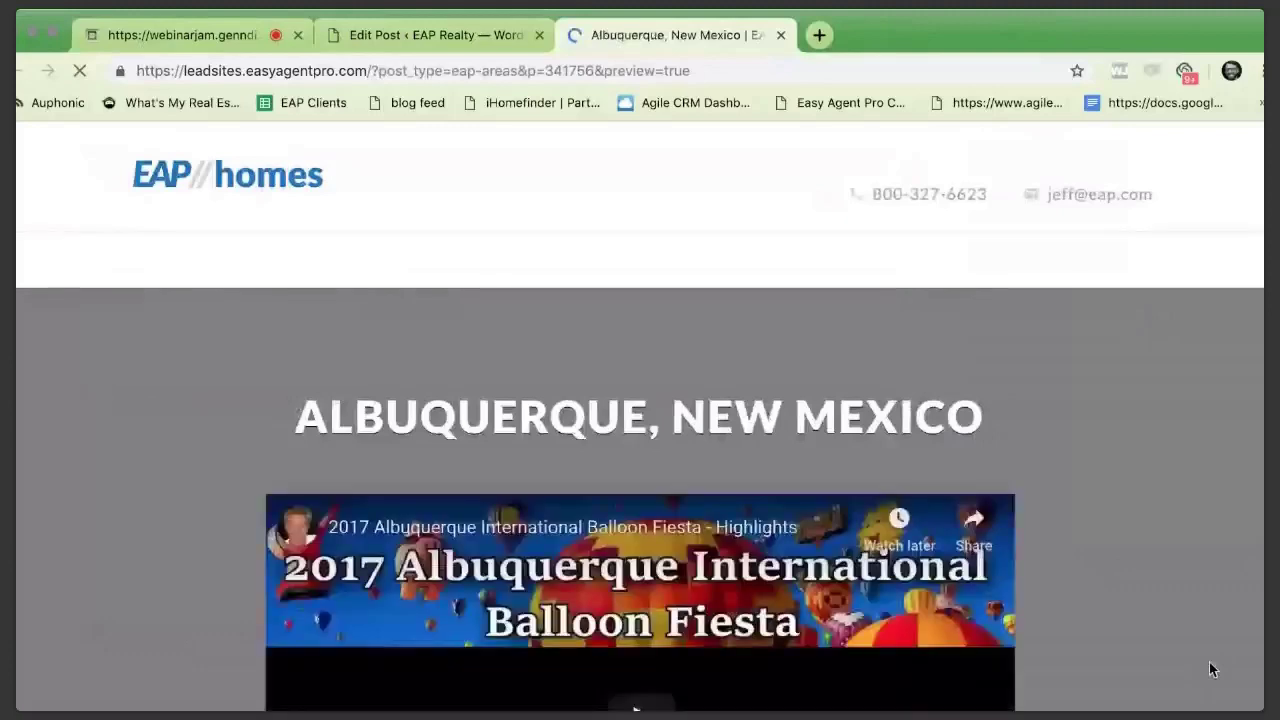
scroll(1210, 663, "down", 3)
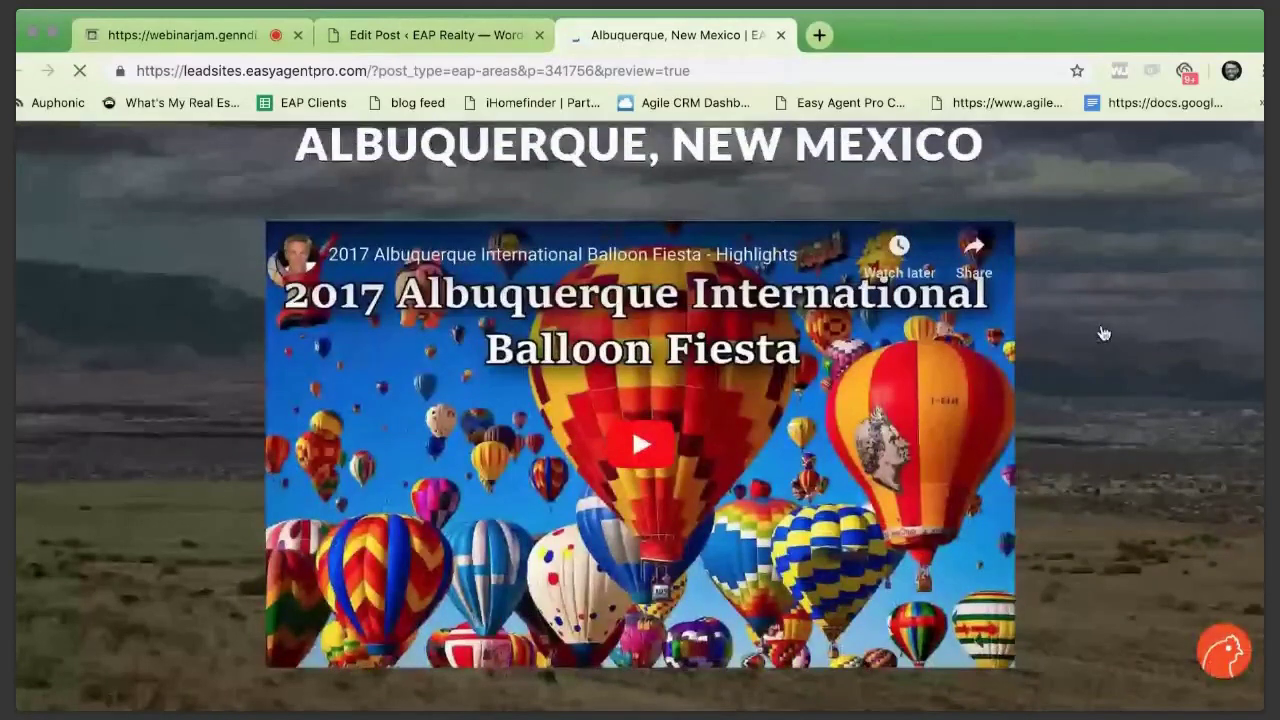
scroll(868, 683, "down", 5)
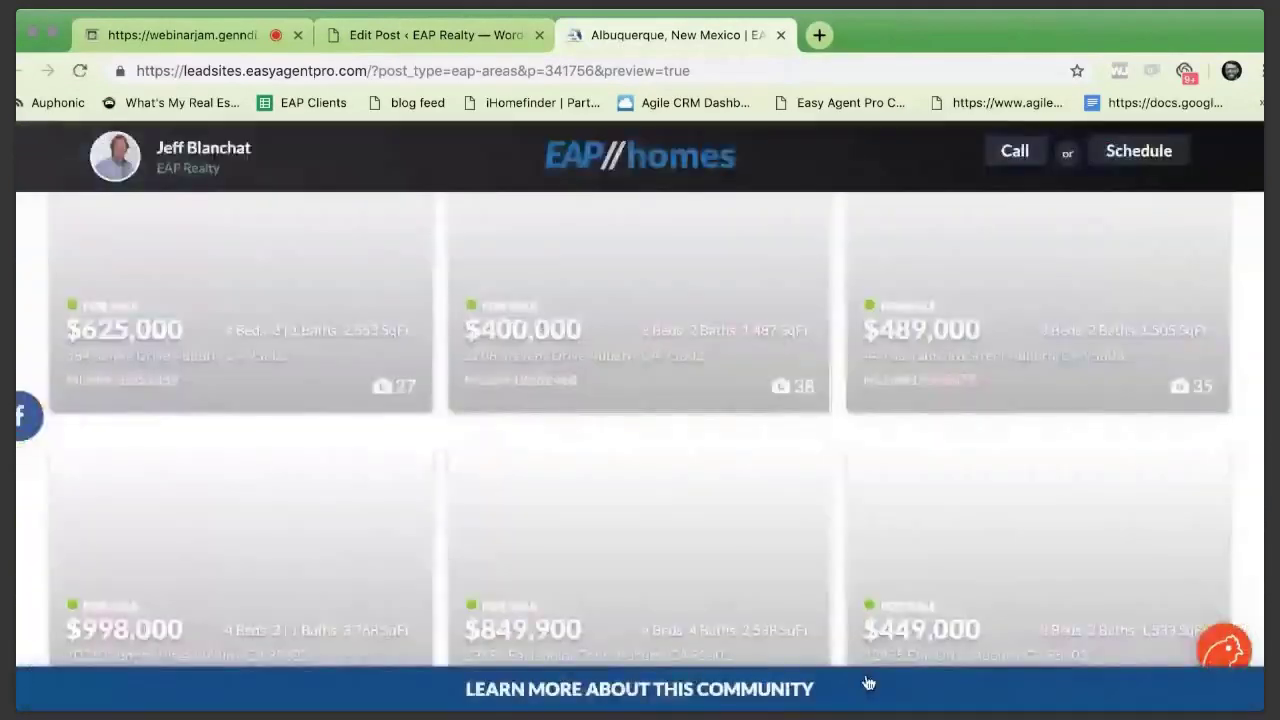
scroll(868, 683, "up", 5)
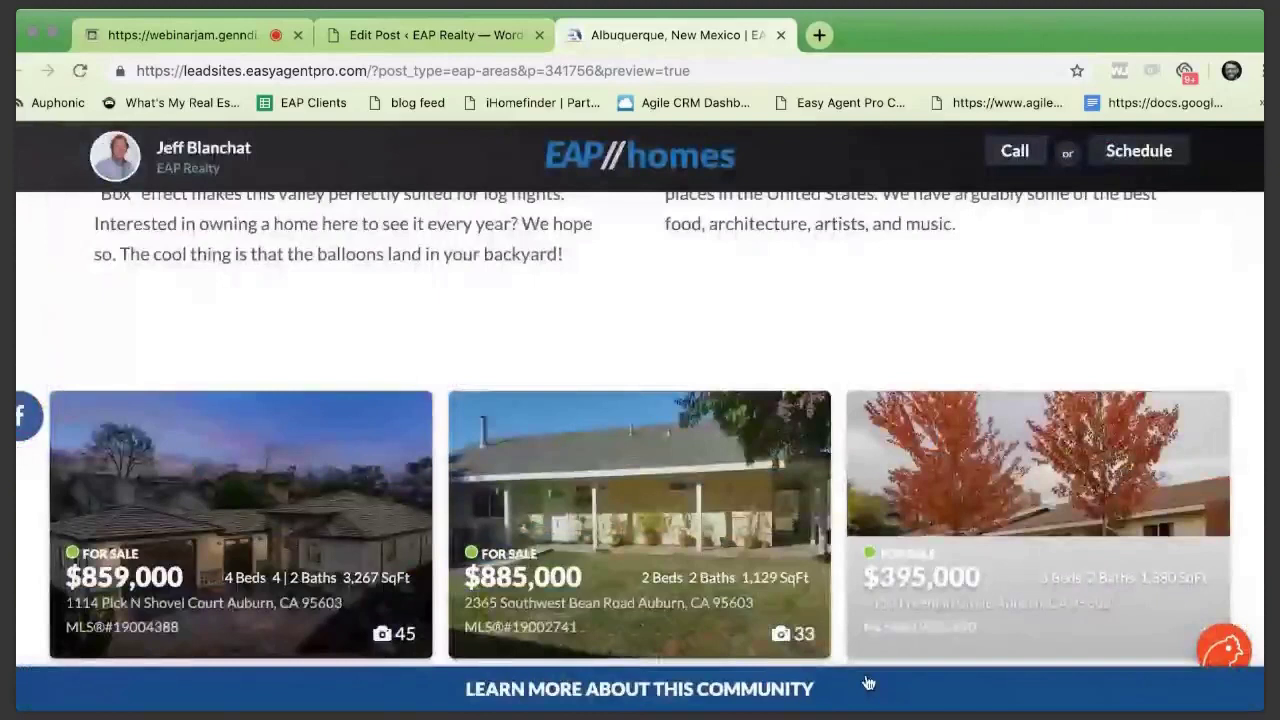
Switch the Albuquerque page to a different InstaFarm template and preview it again in place of the old preview.
left_click(468, 42)
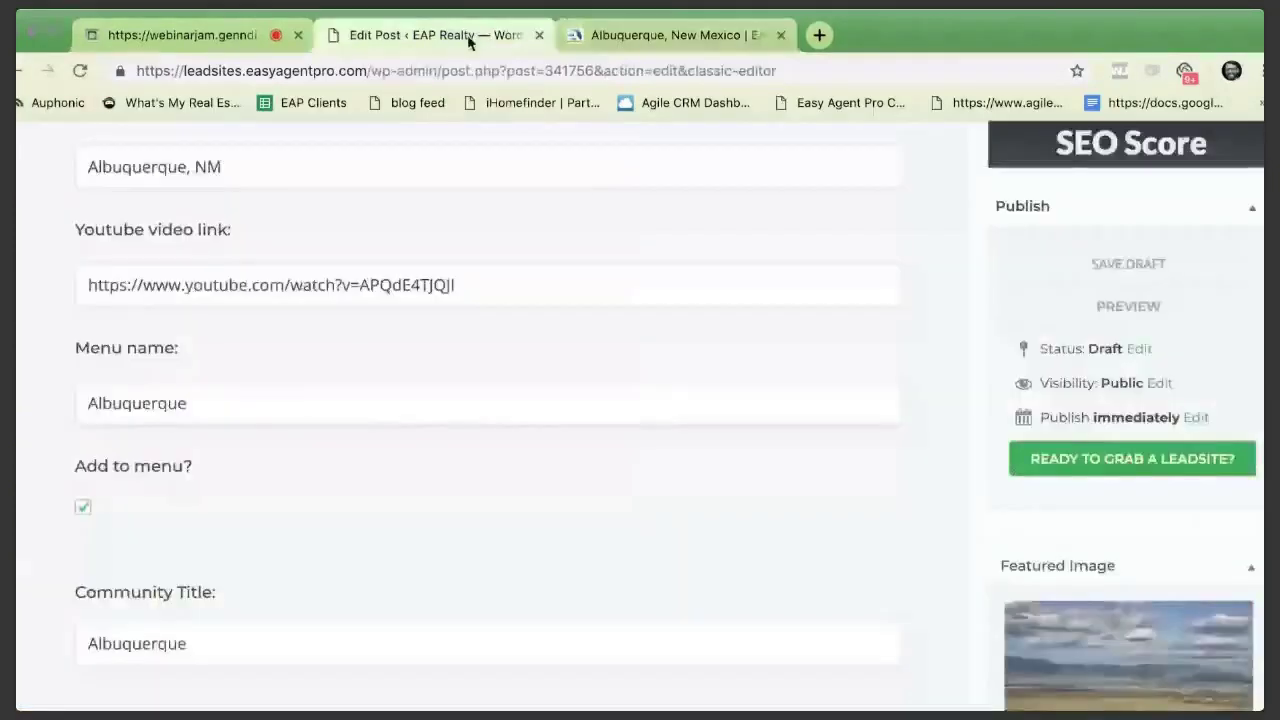
scroll(1157, 347, "up", 5)
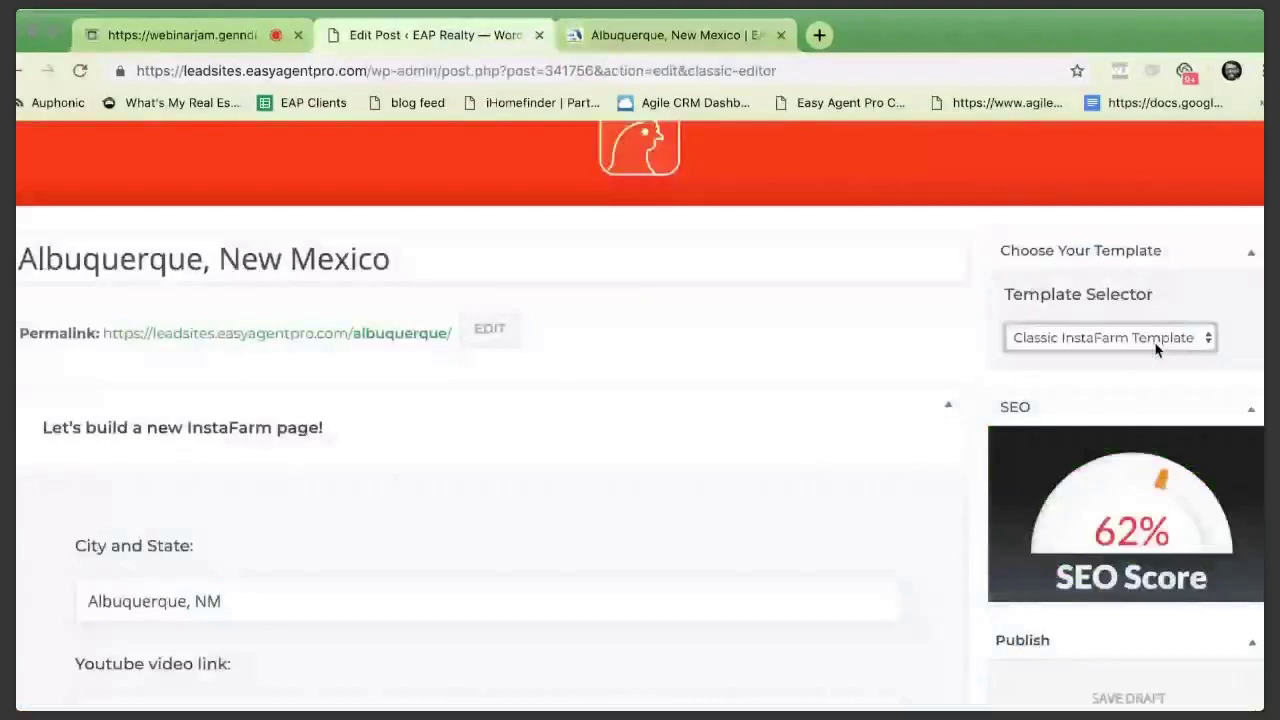
left_click(781, 36)
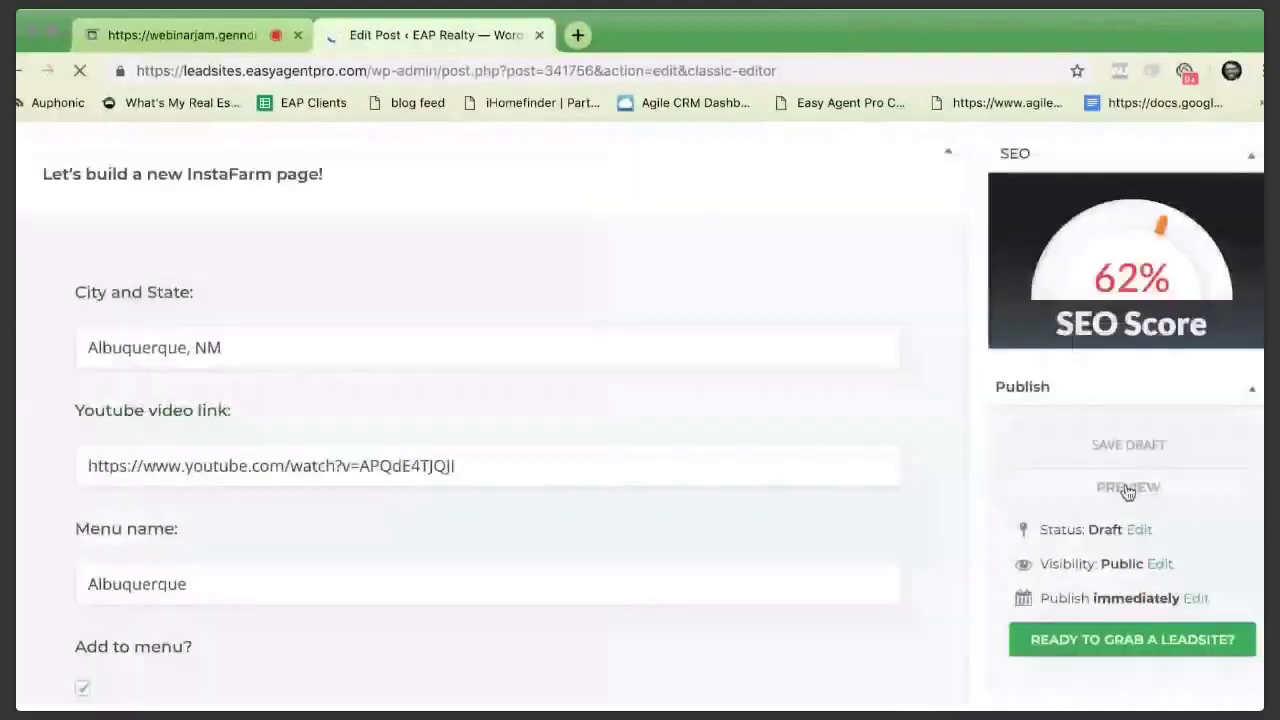
left_click(1127, 489)
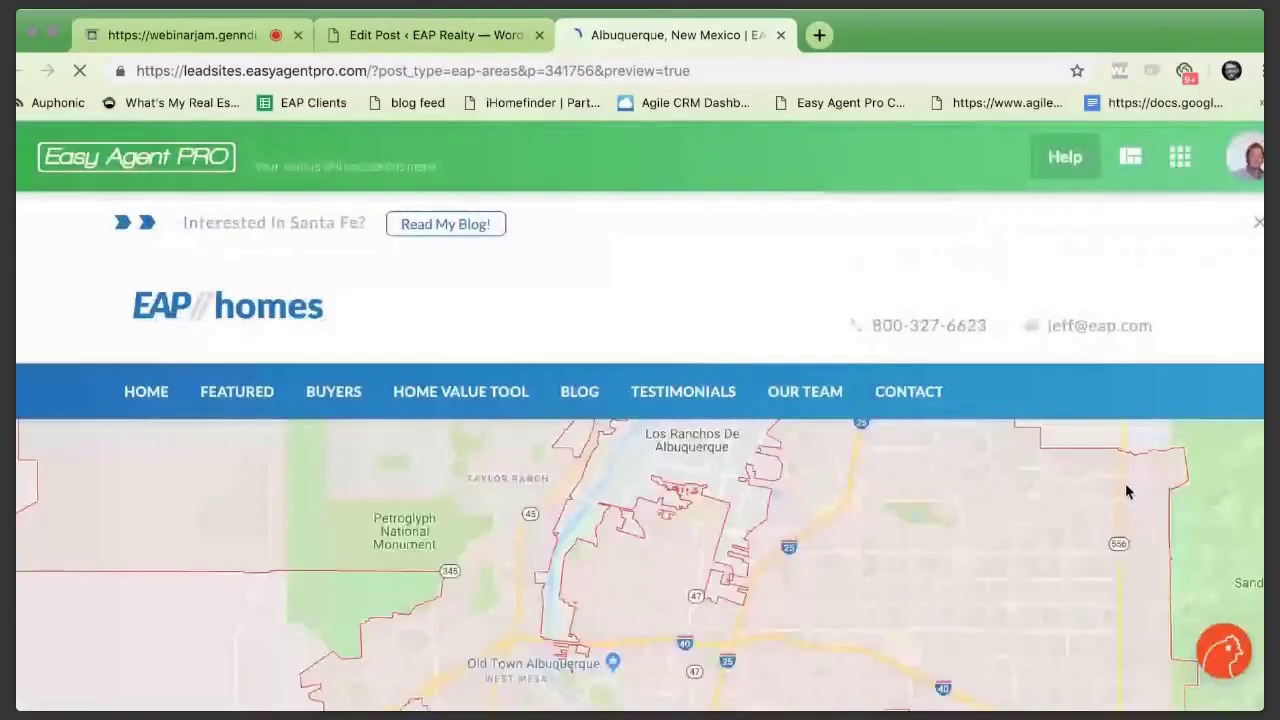
Expand the community video in the new Albuquerque page preview and start playing it.
scroll(805, 380, "down", 3)
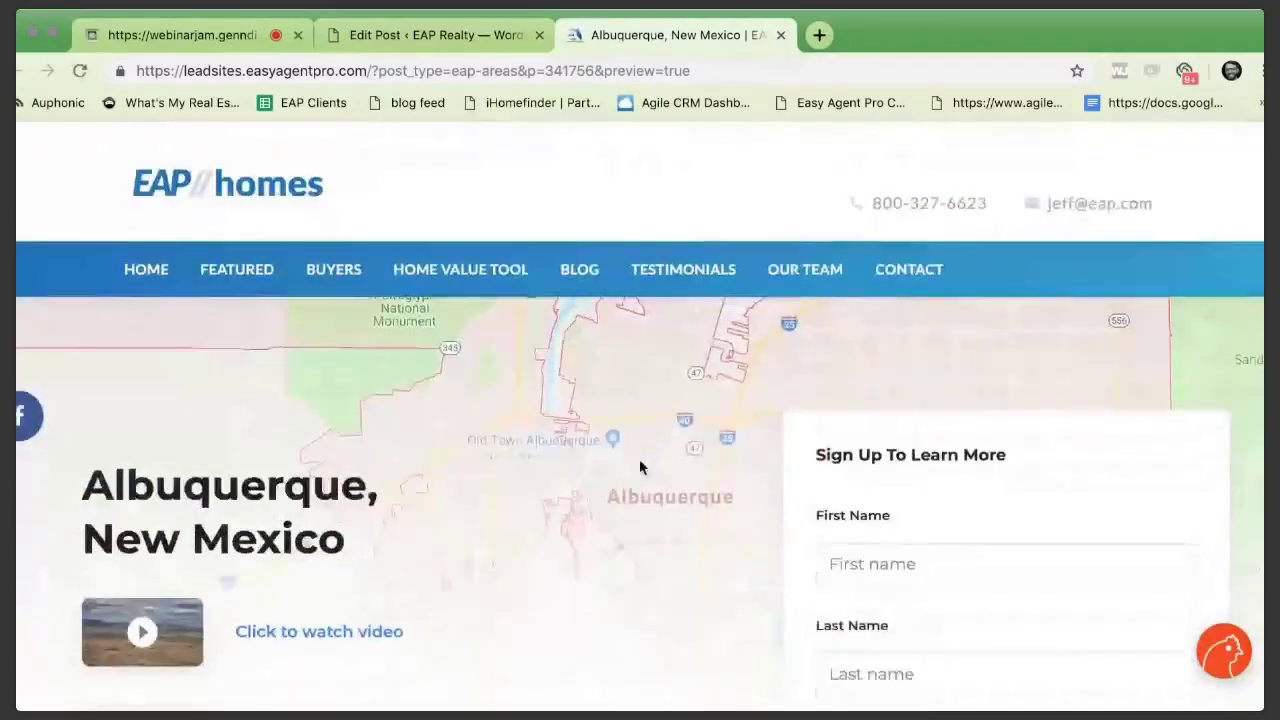
scroll(145, 305, "down", 3)
left_click(145, 305)
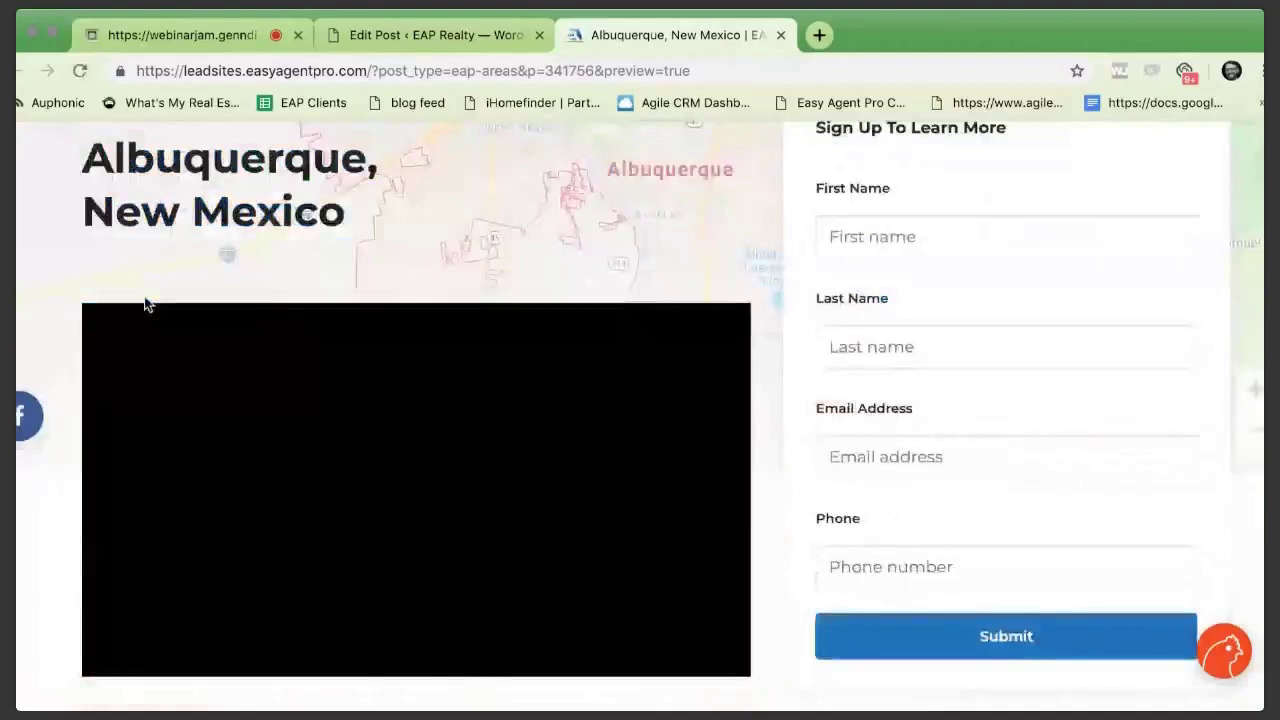
scroll(362, 304, "down", 2)
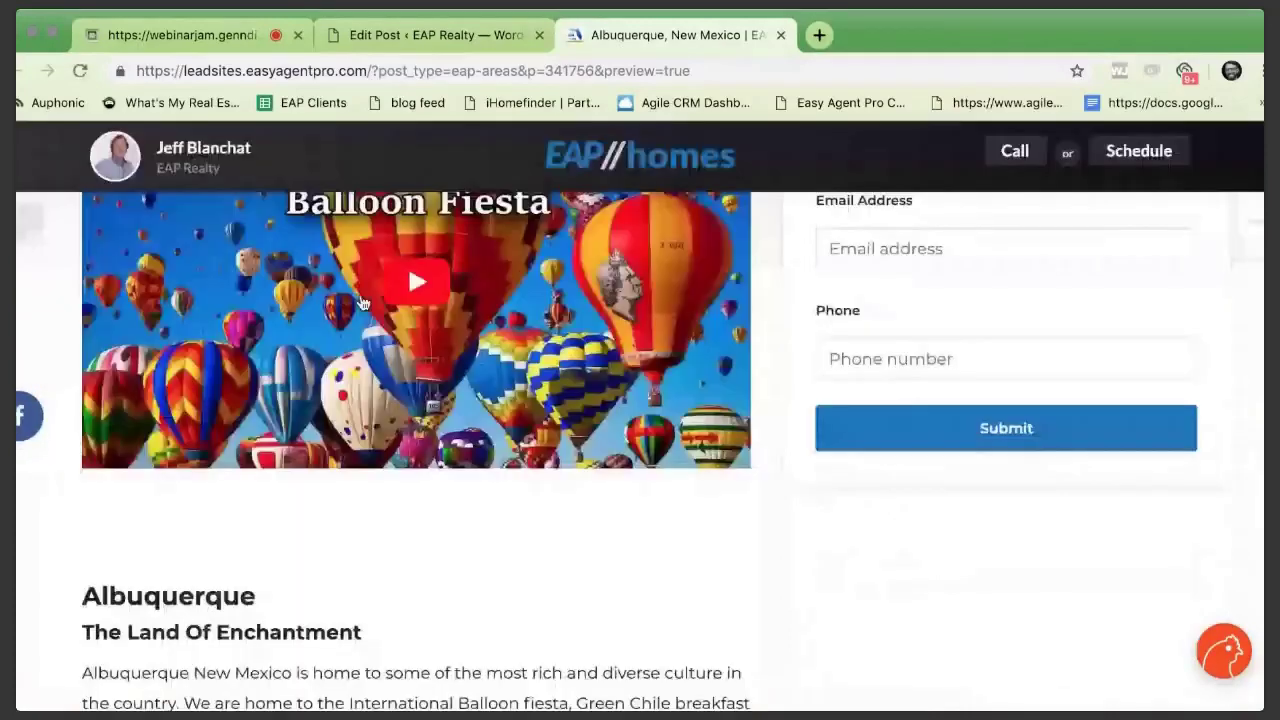
left_click(365, 303)
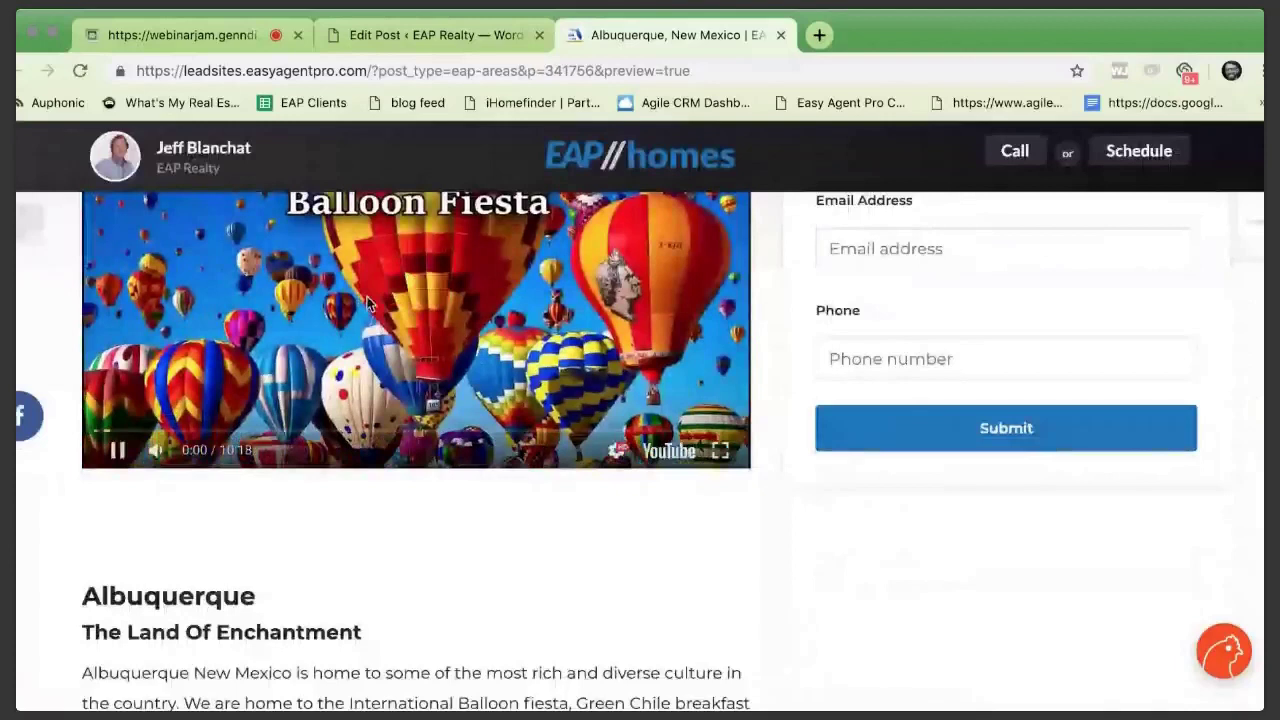
Play the Balloon Fiesta video with its sound muted, and pause it after closing the overlay ad.
left_click(113, 452)
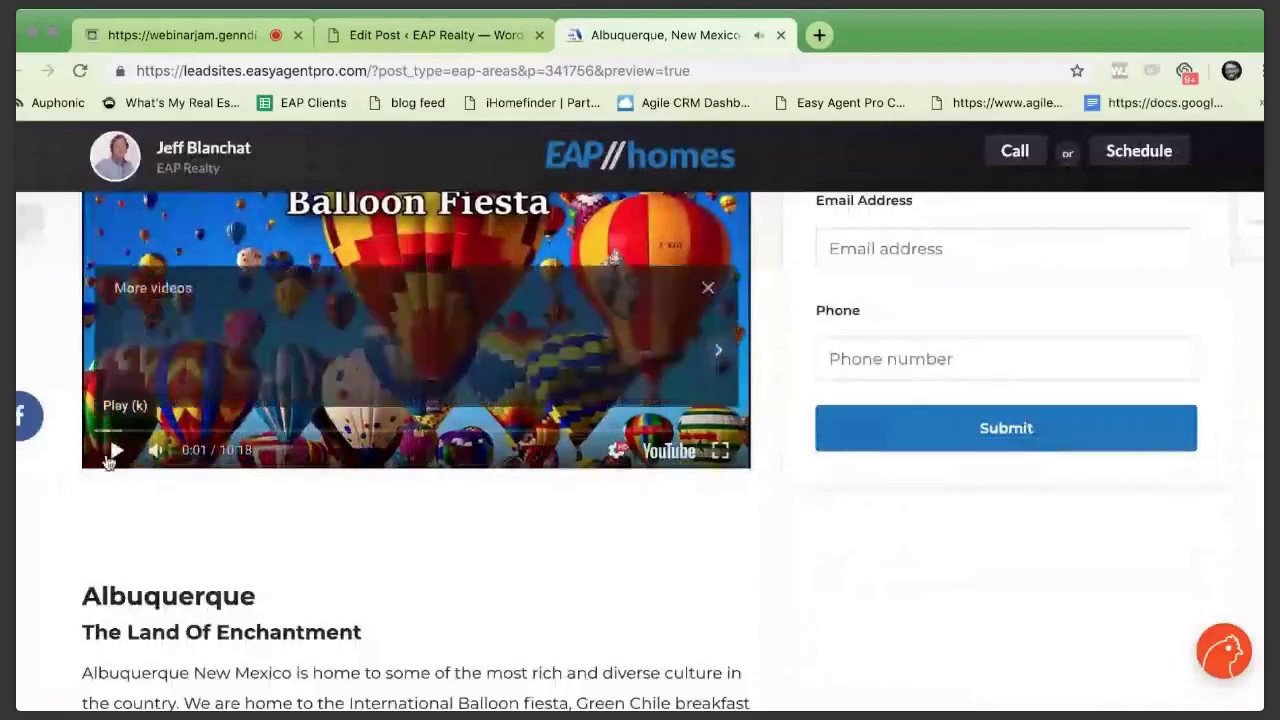
left_click(113, 452)
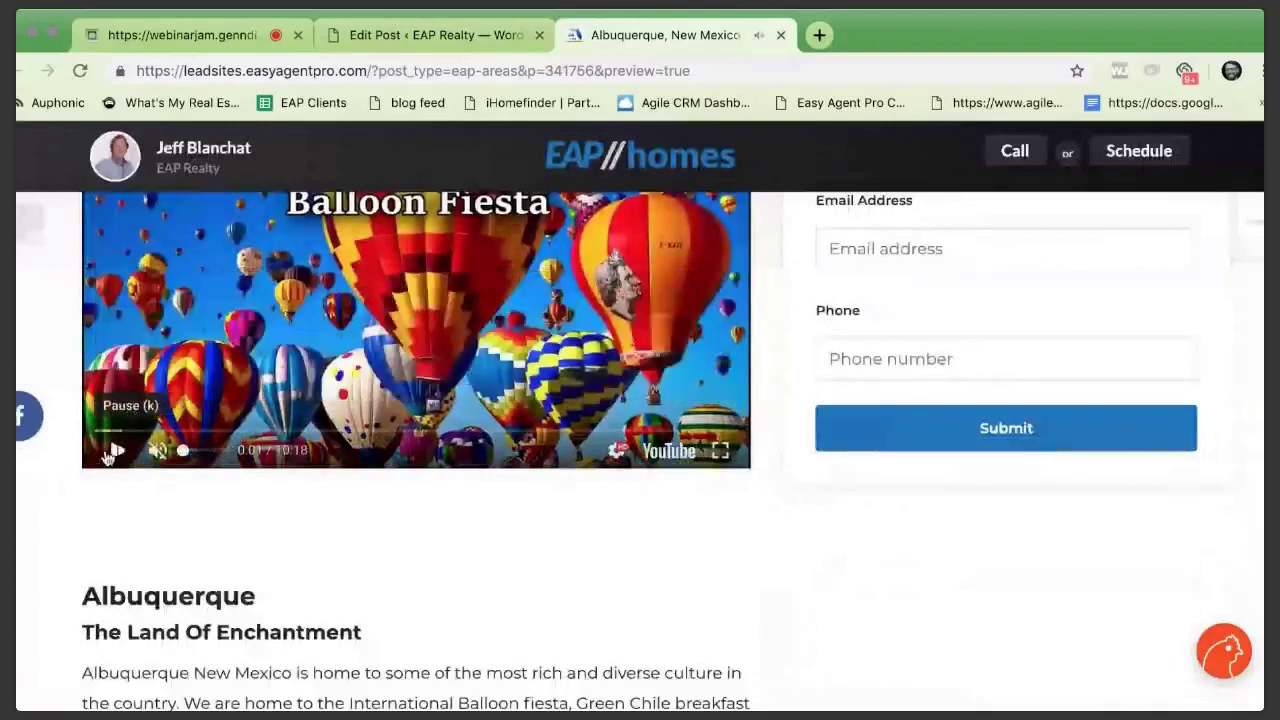
scroll(110, 455, "up", 1)
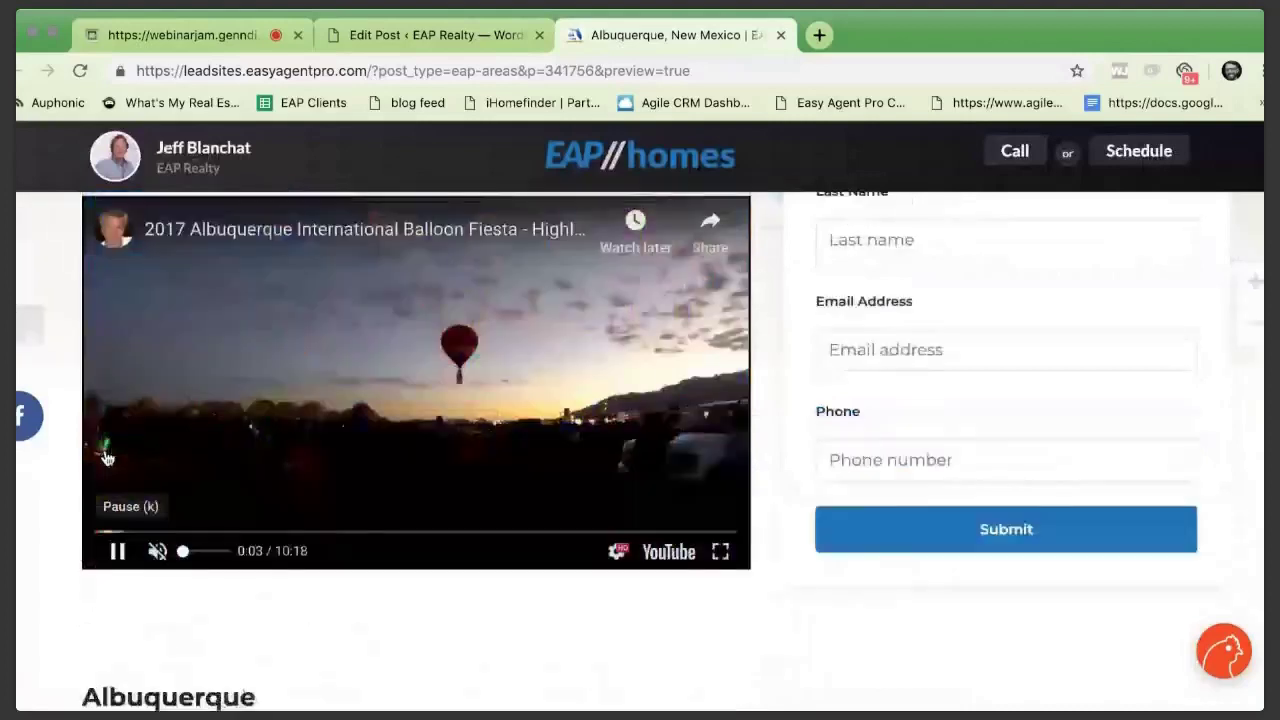
left_click(117, 534)
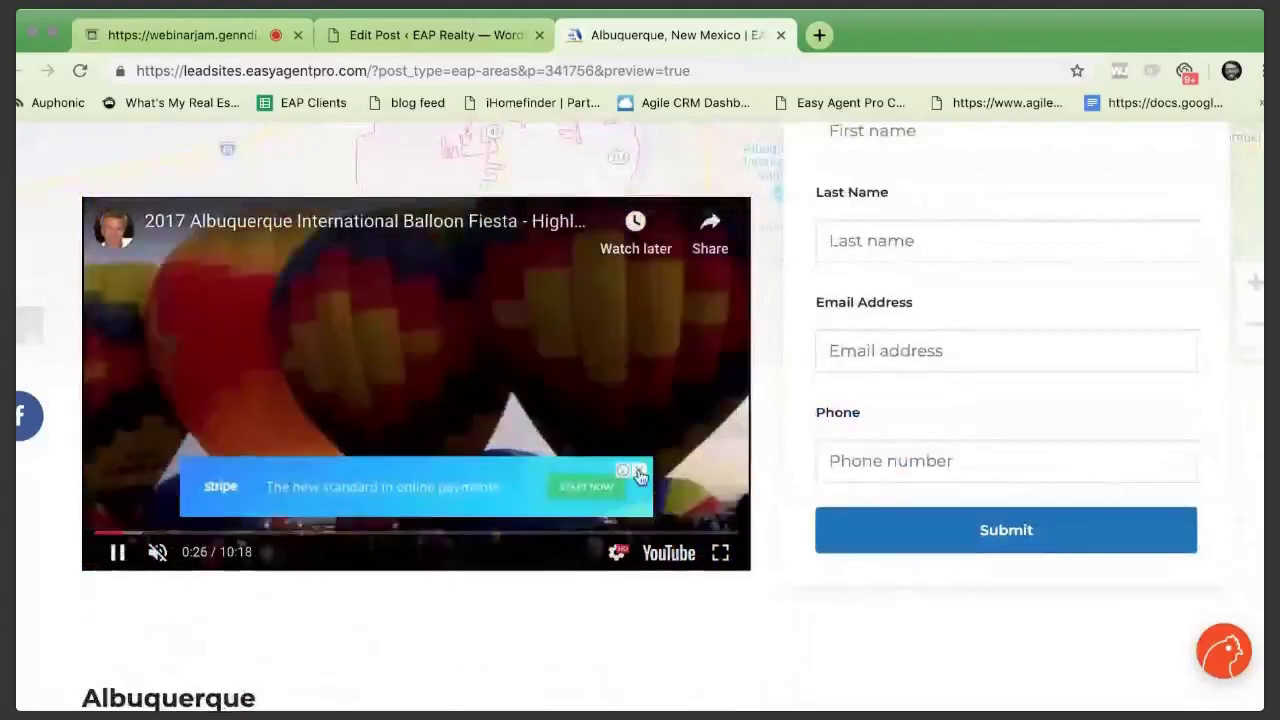
left_click(640, 471)
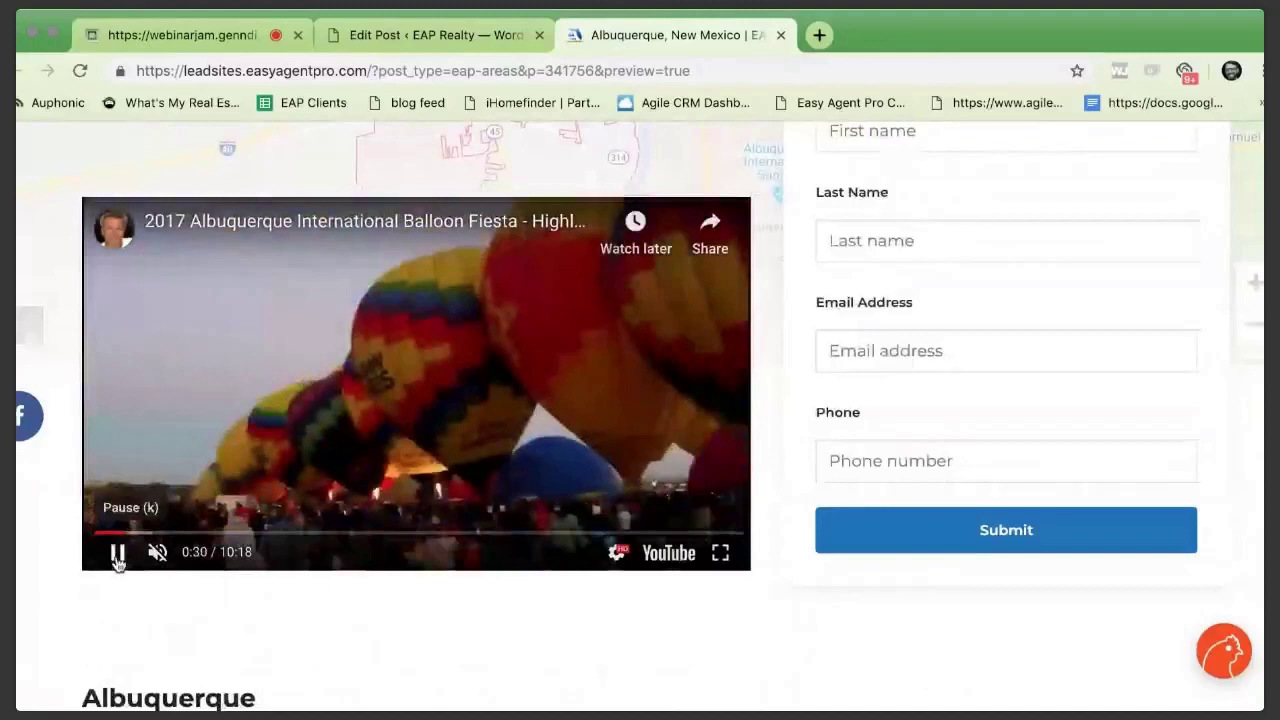
left_click(117, 563)
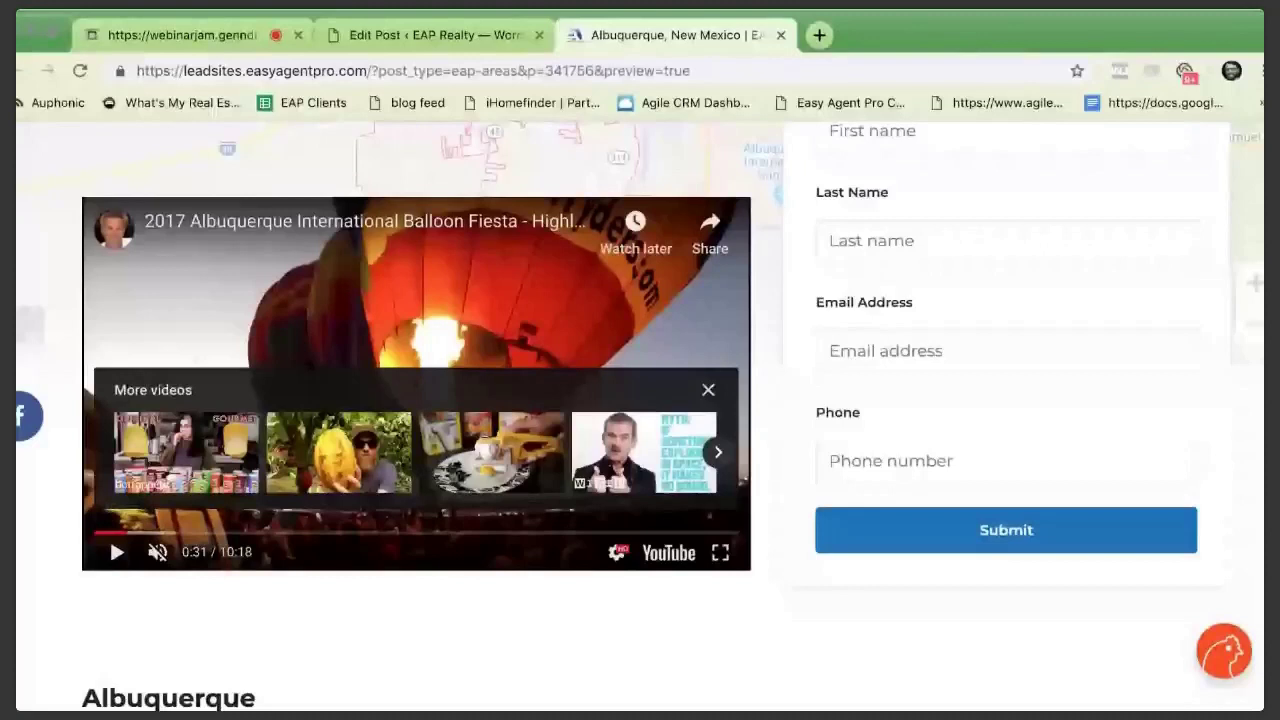
Review the rest of the previewed page: community description, property listings, Culture section, photo gallery and closing call to action.
scroll(362, 543, "down", 5)
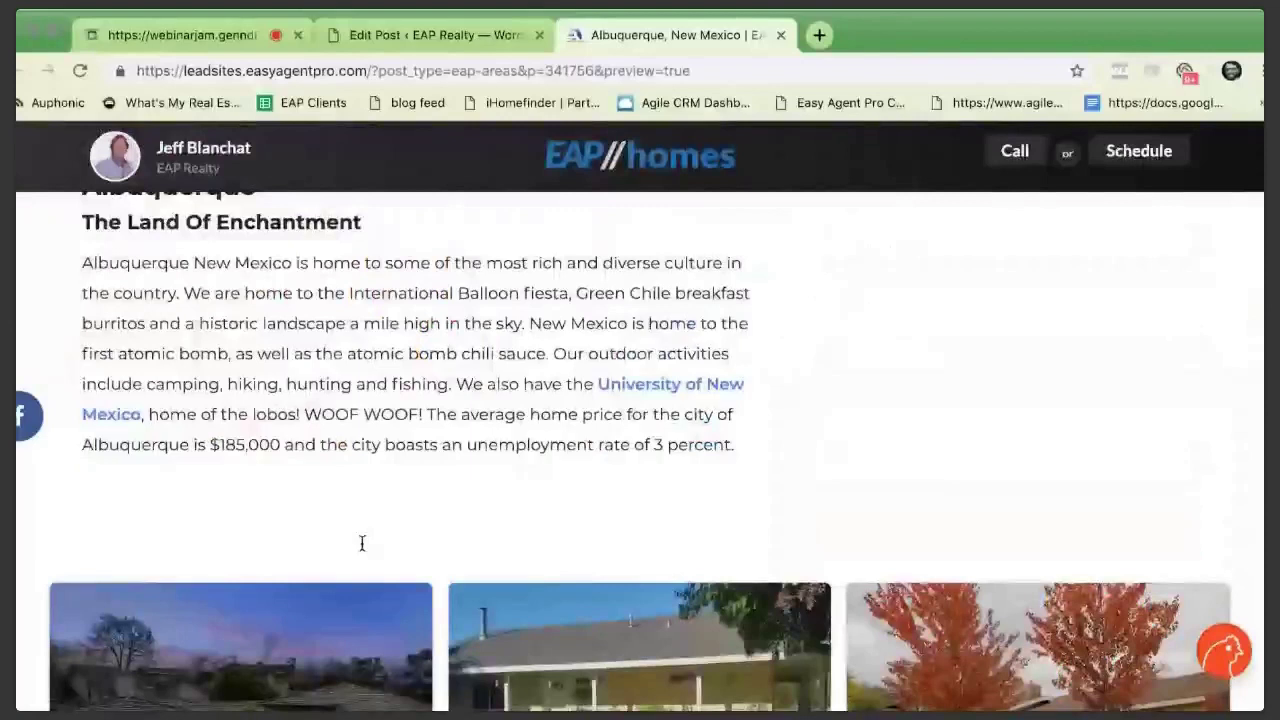
scroll(362, 543, "down", 3)
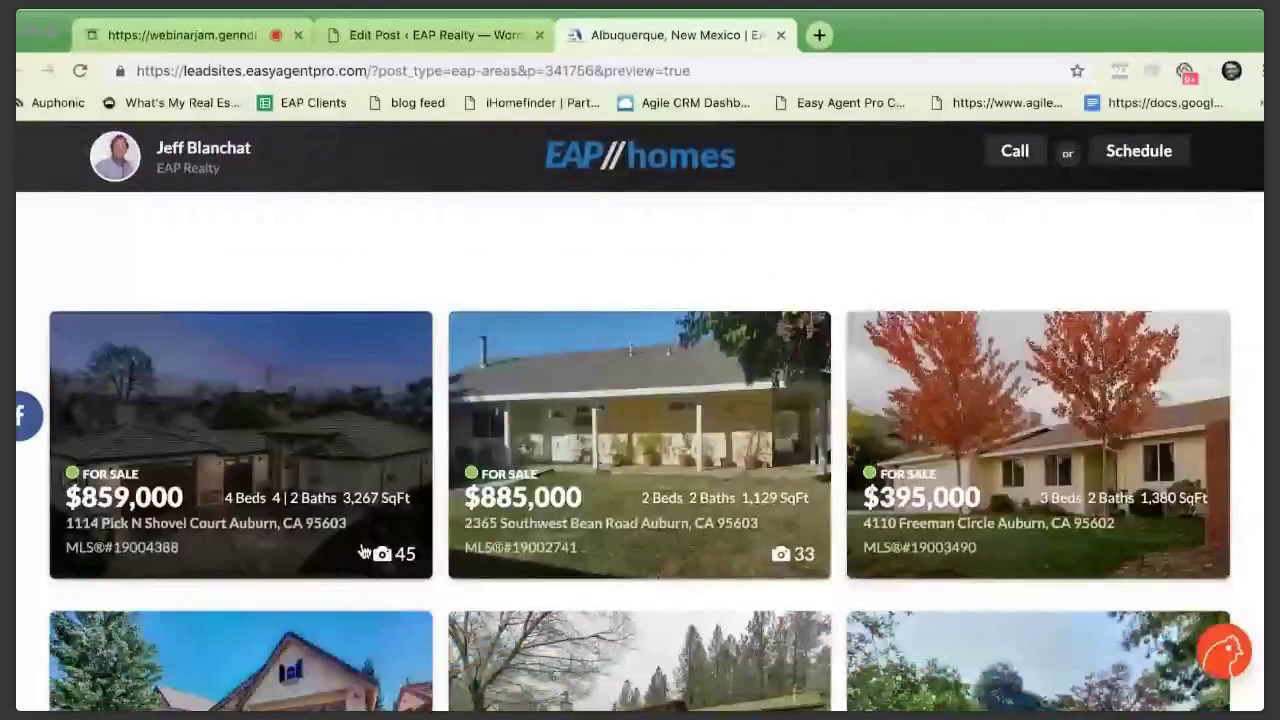
scroll(585, 440, "down", 5)
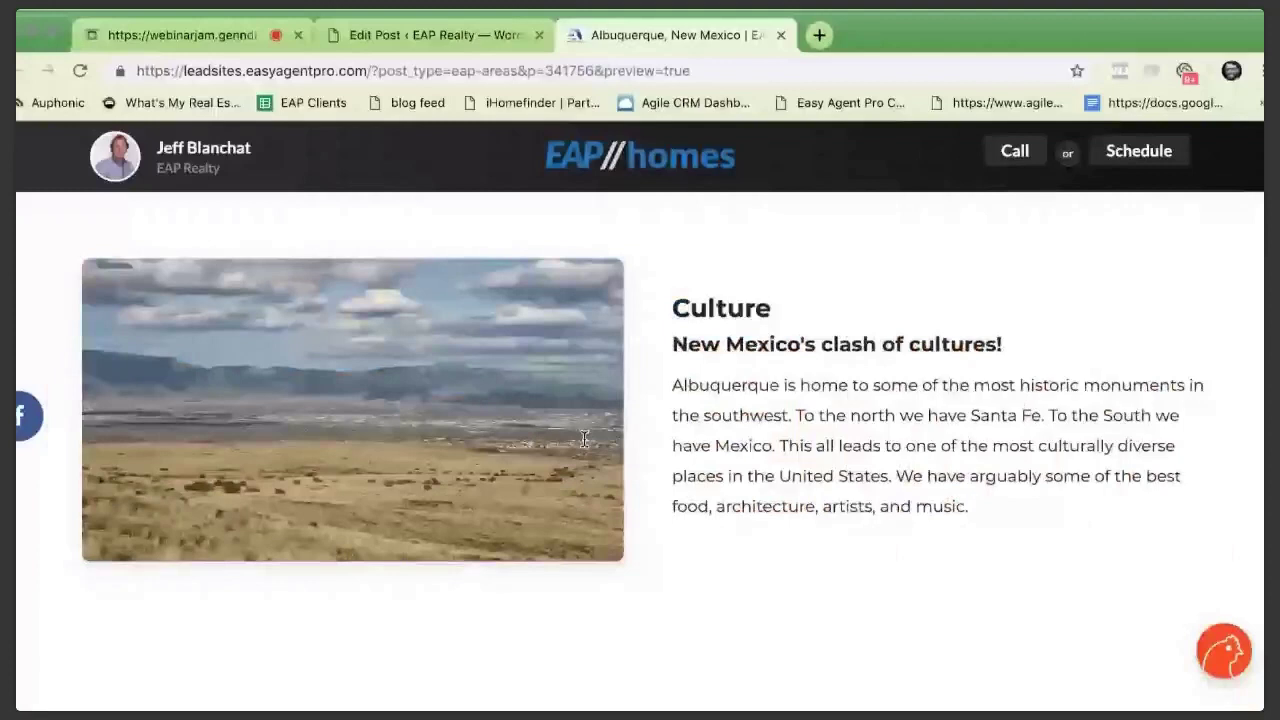
scroll(585, 440, "down", 5)
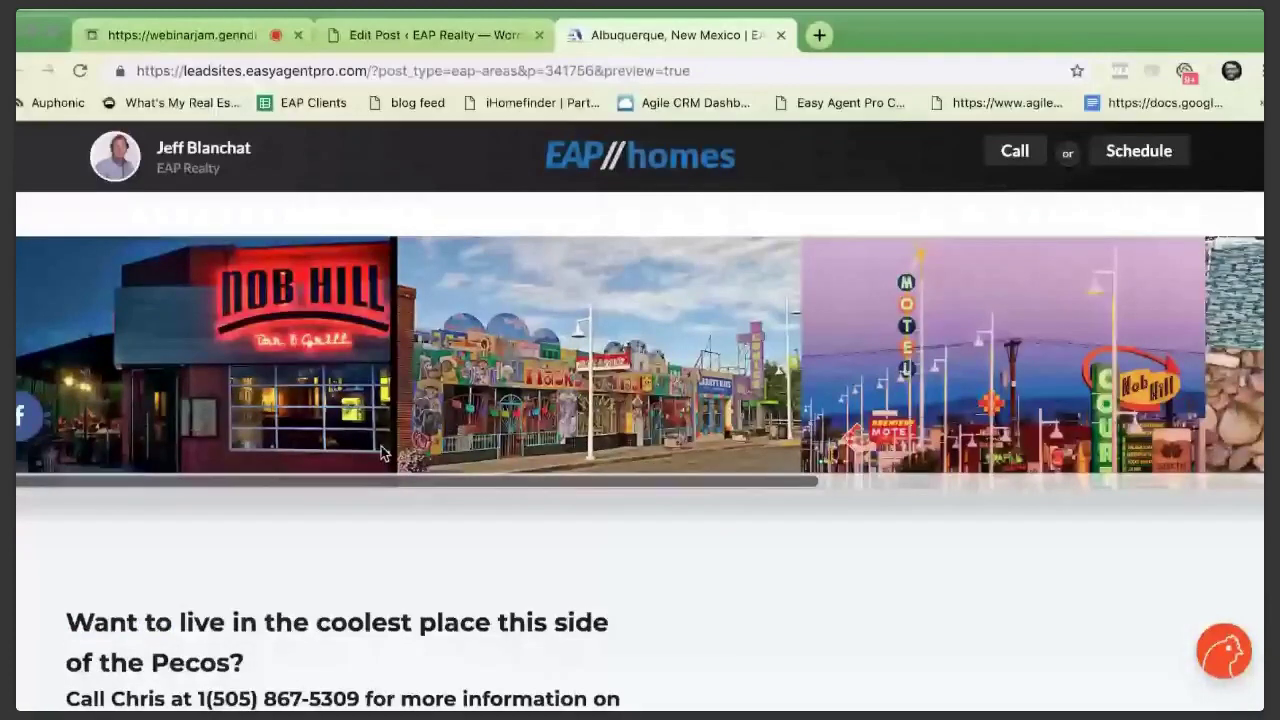
scroll(332, 491, "down", 15)
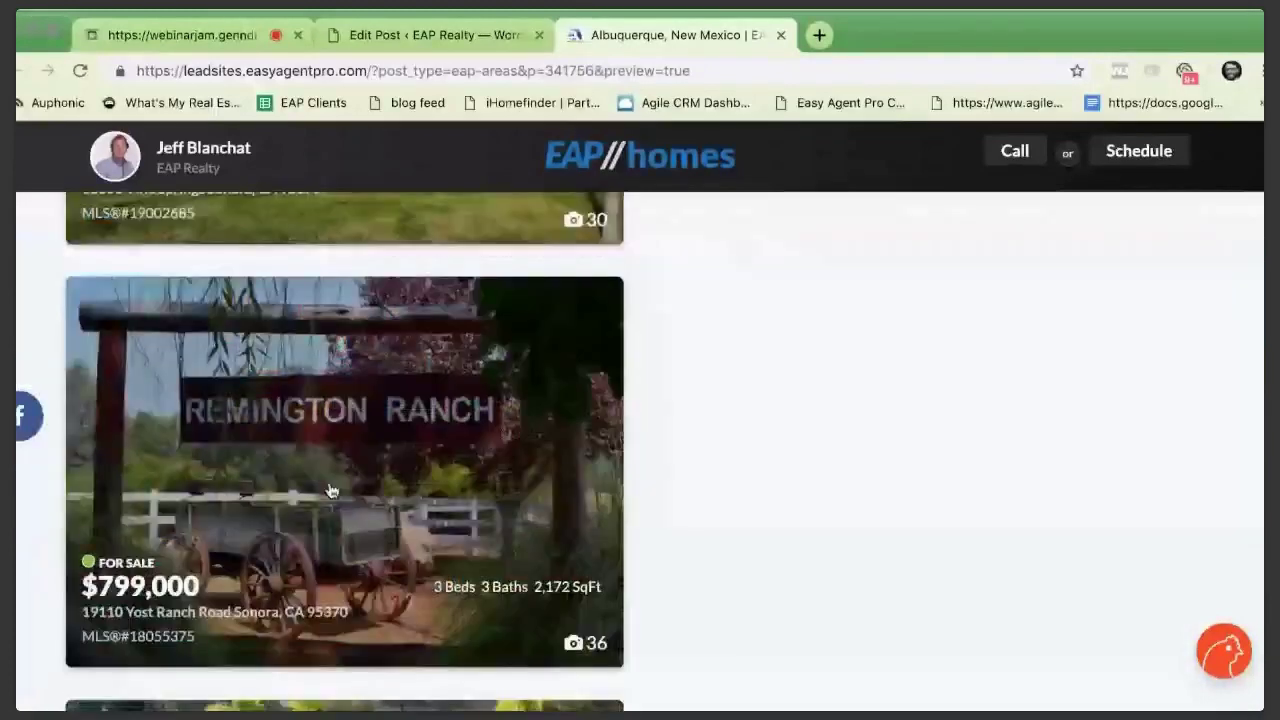
scroll(332, 491, "down", 5)
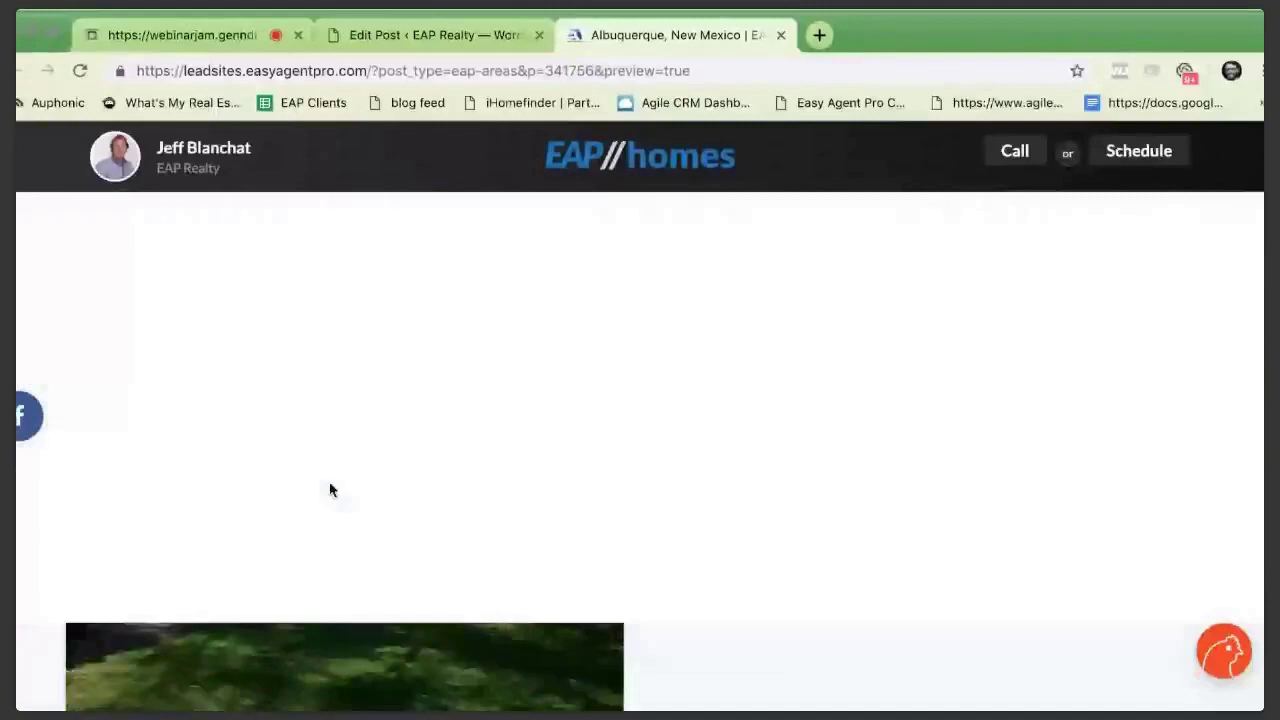
scroll(332, 491, "up", 20)
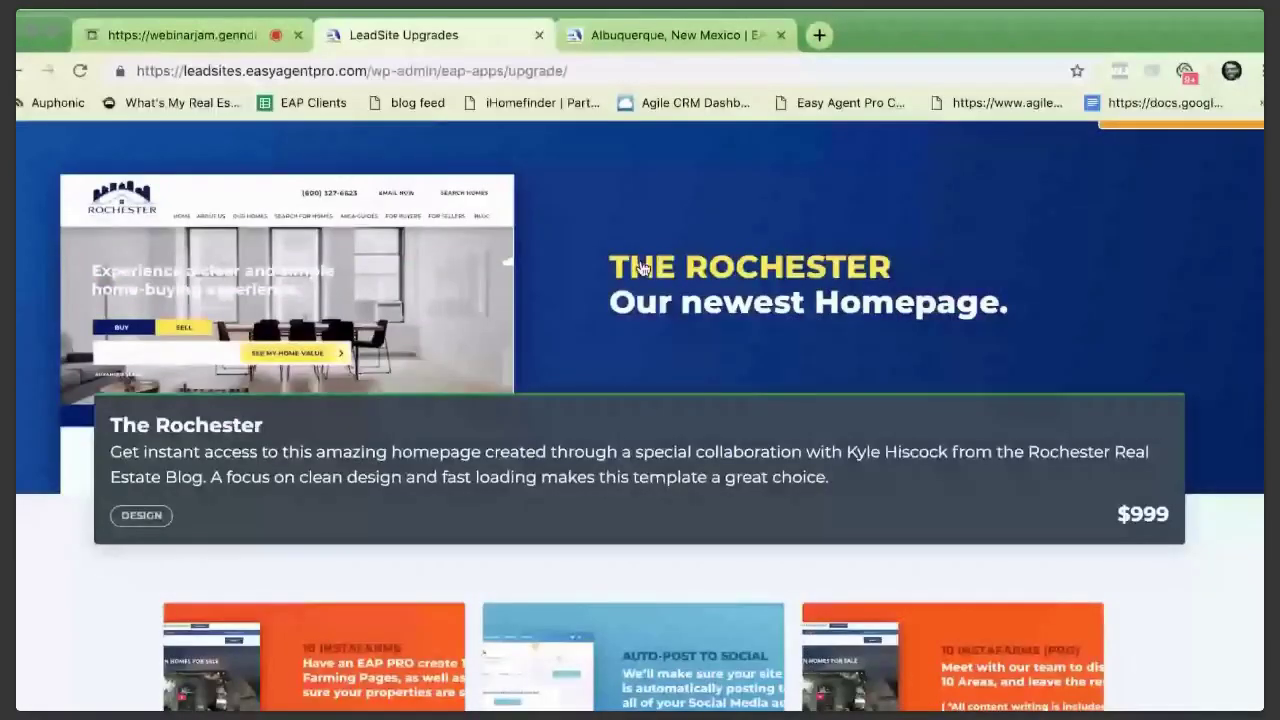
Open the LeadSite Upgrades page, and check the webinar broadcast's chat.
left_click(182, 35)
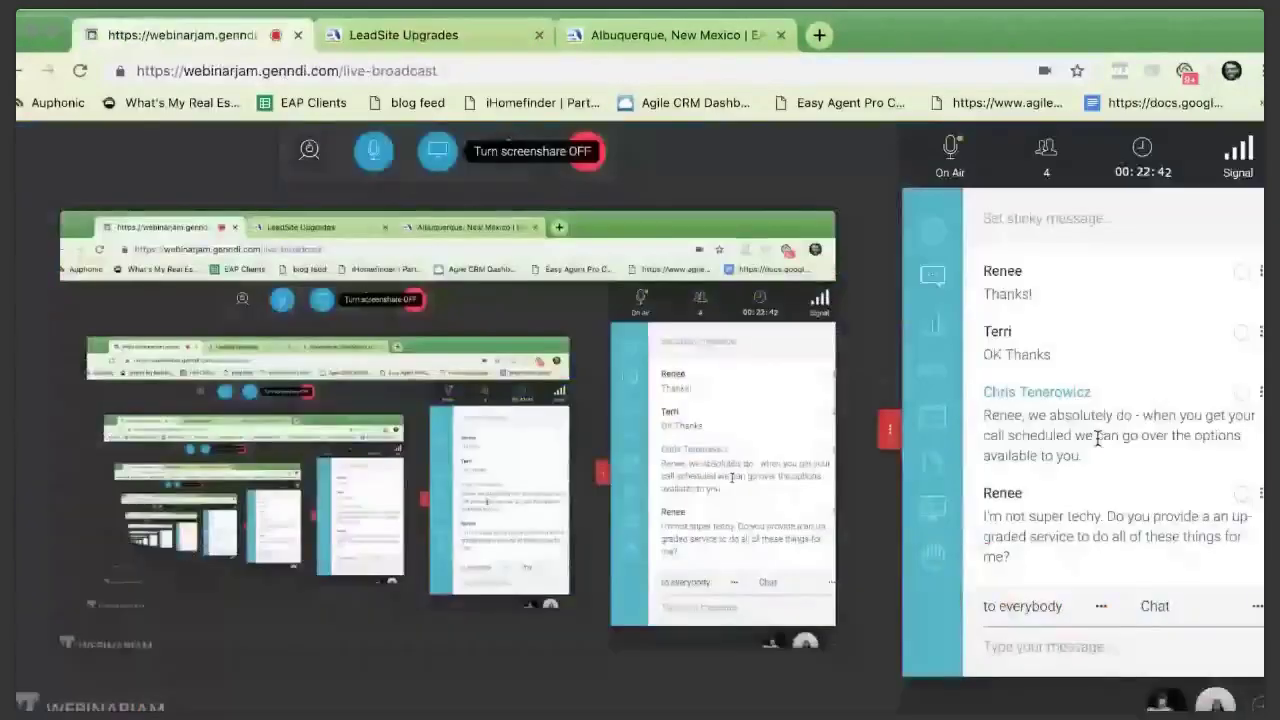